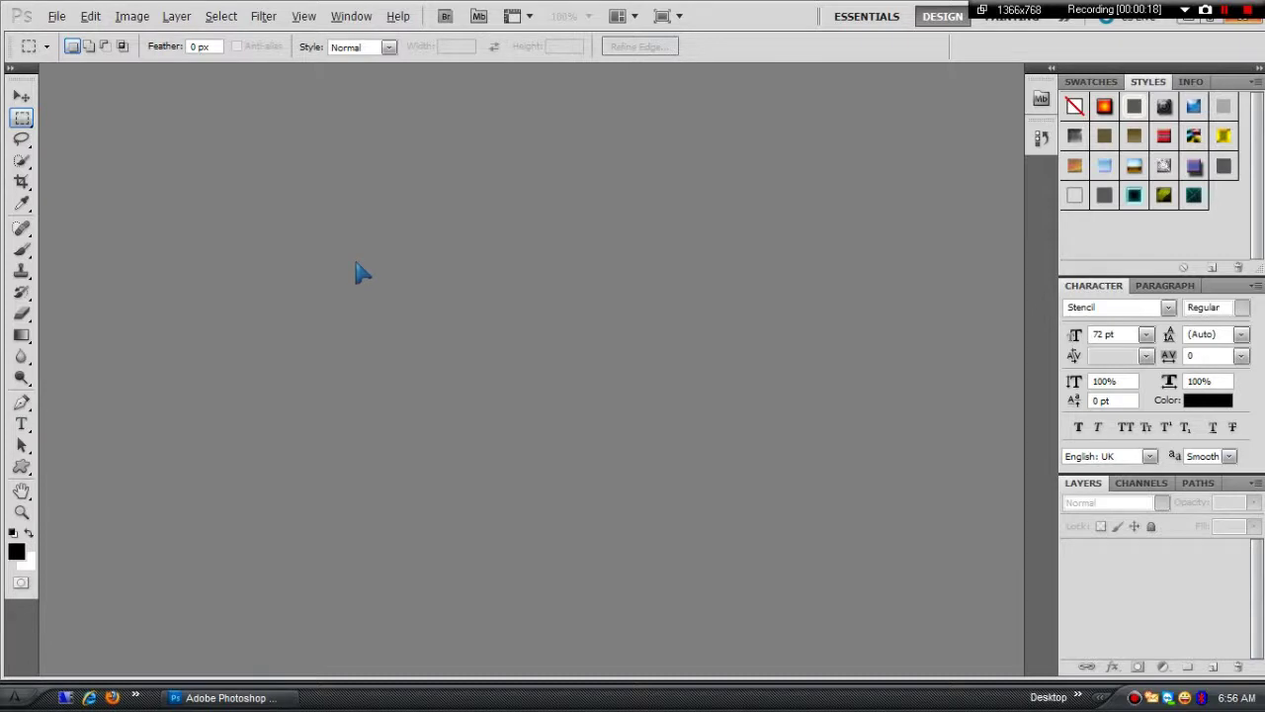
Step: Create a new transparent document 'Tutorial', 800 px wide by 200 px high
click(57, 17)
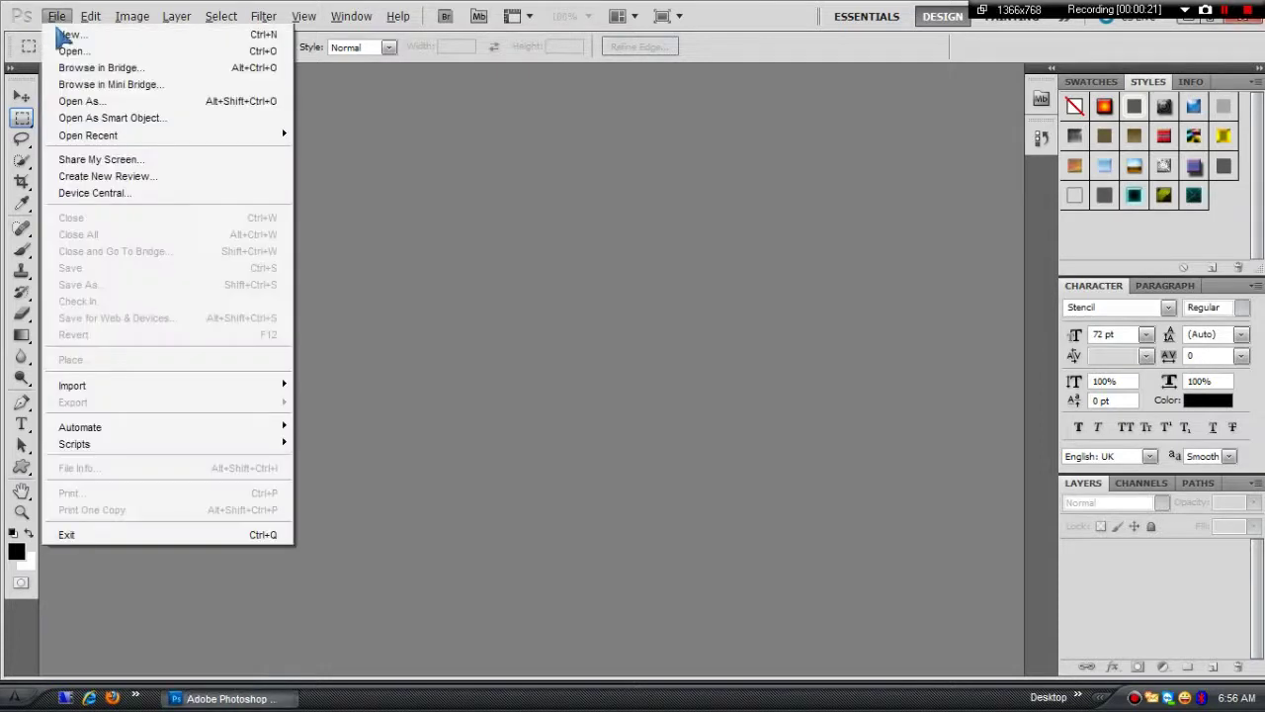
click(39, 33)
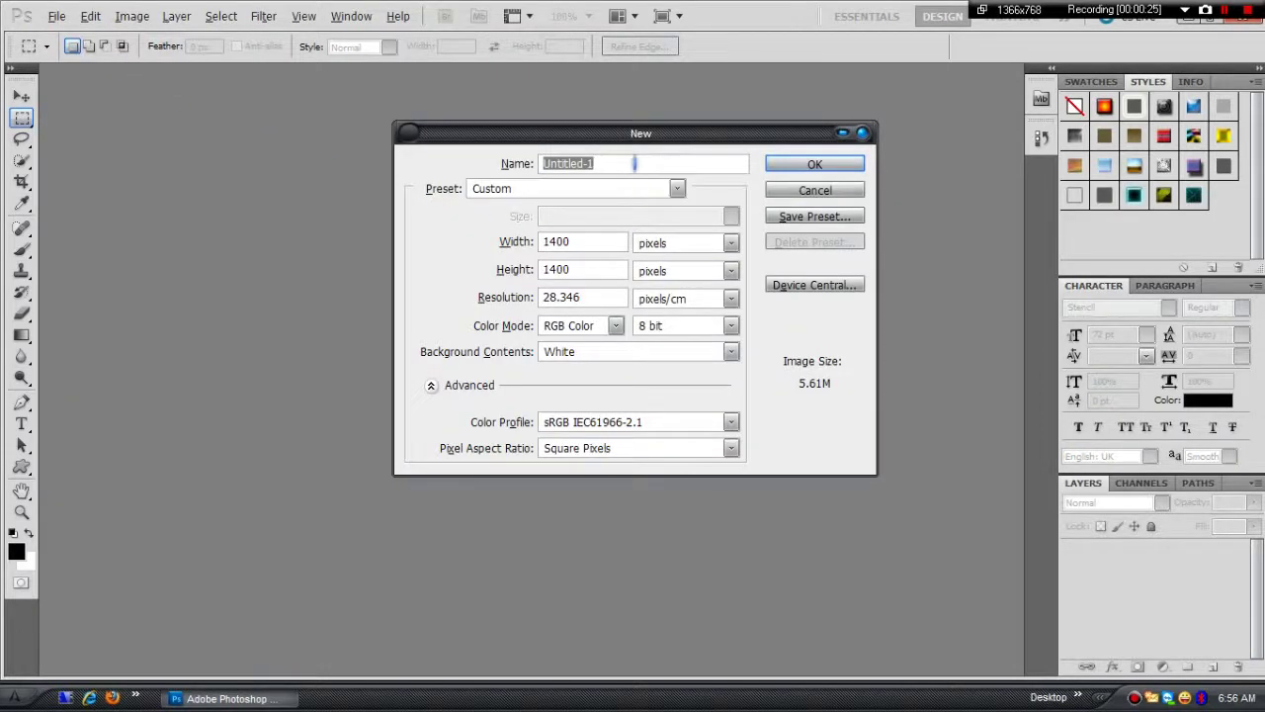
text(Tutorial)
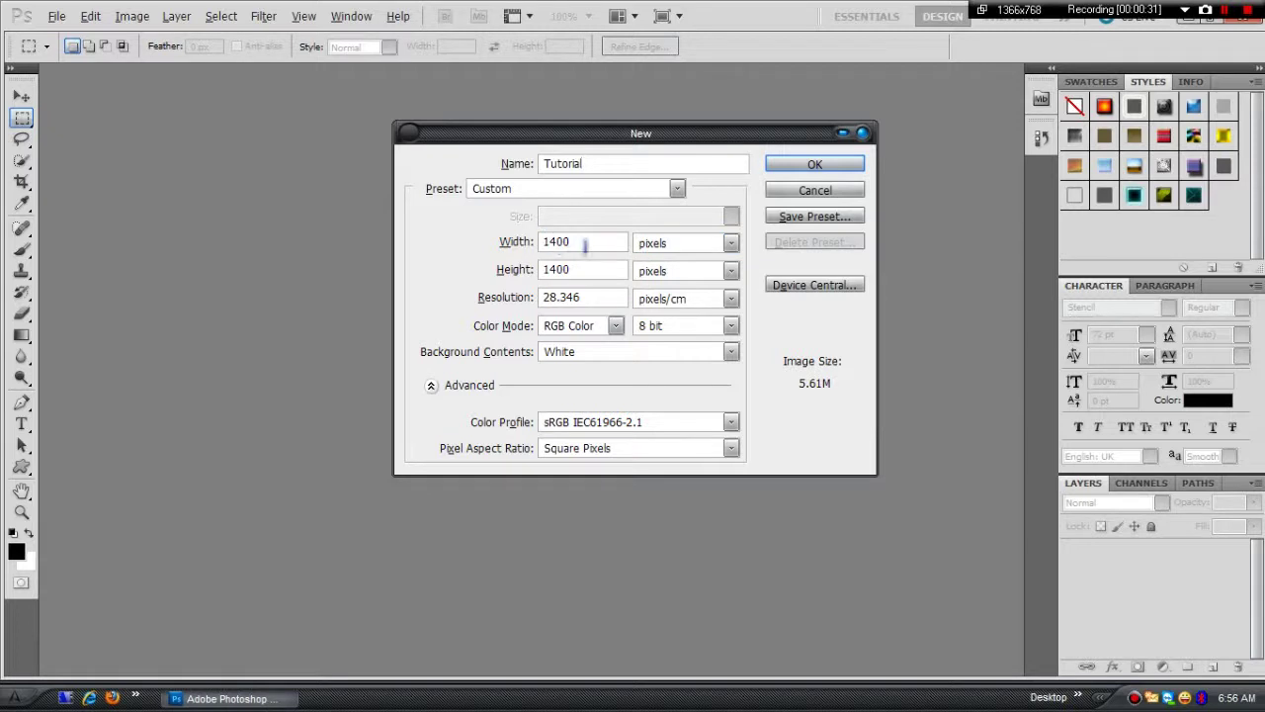
drag(585, 242, 481, 242)
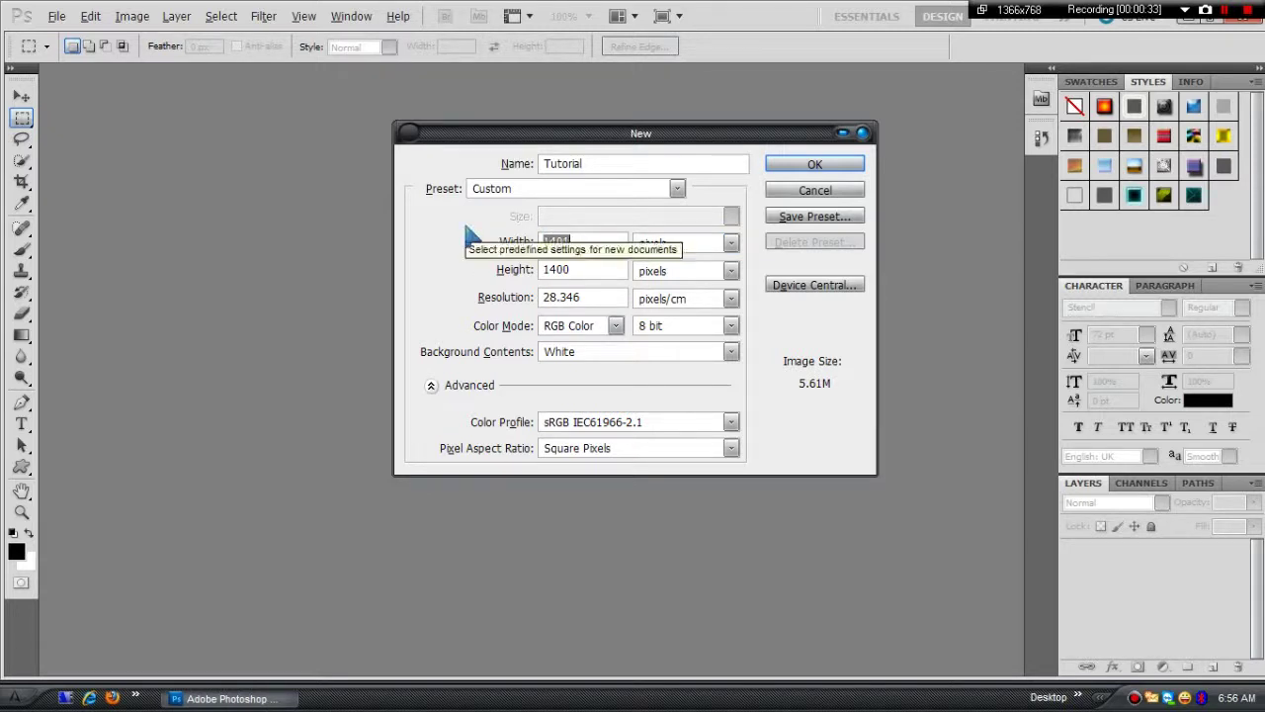
key(Num_Lock)
text(8)
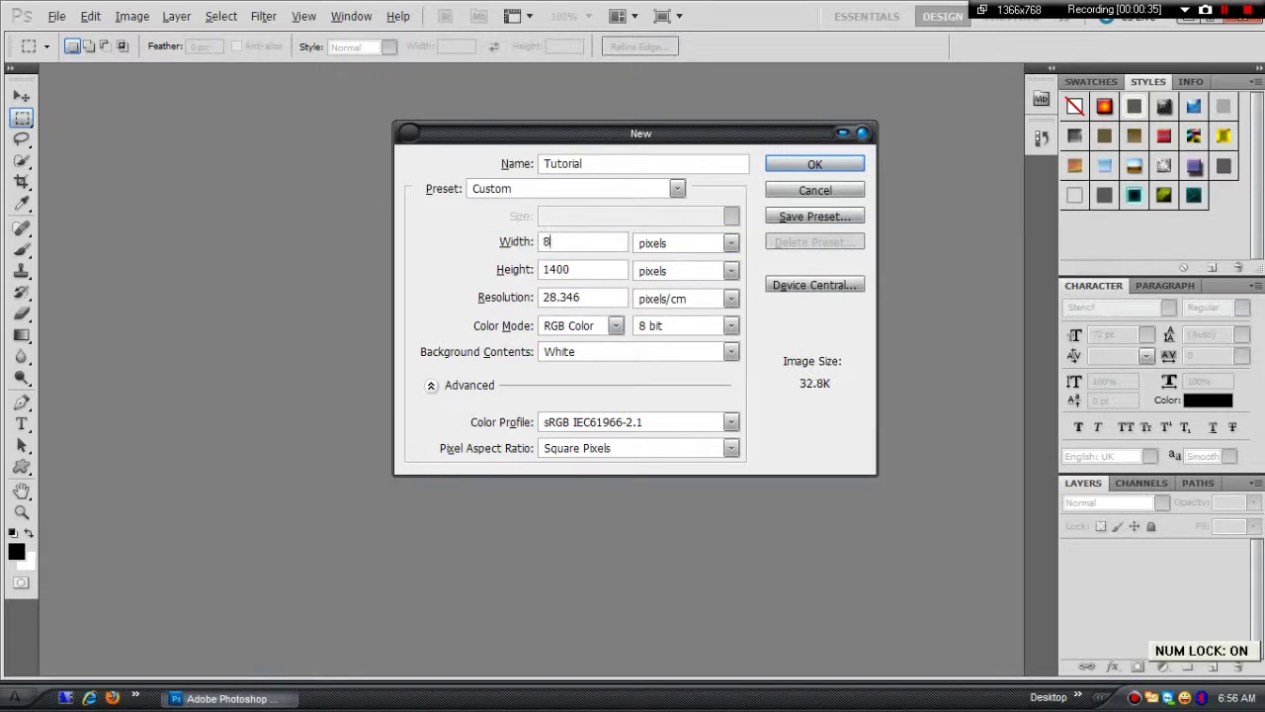
text(00)
drag(584, 269, 531, 273)
text(200)
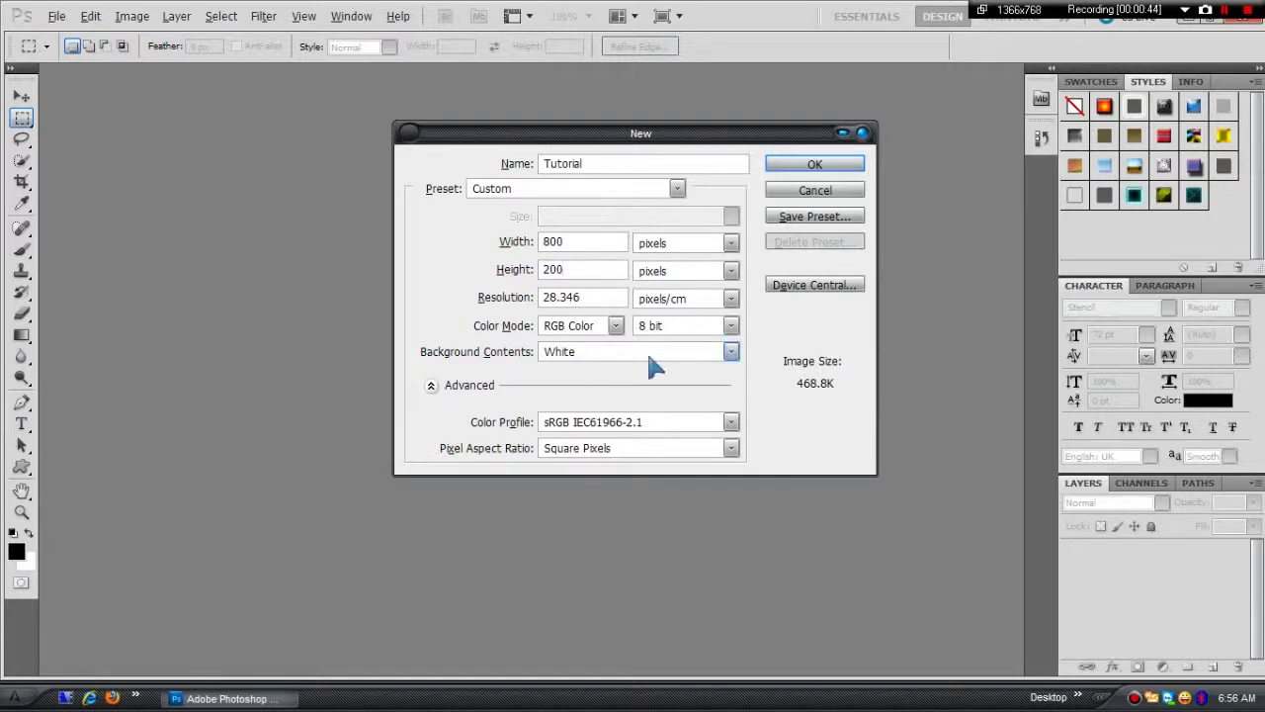
click(733, 352)
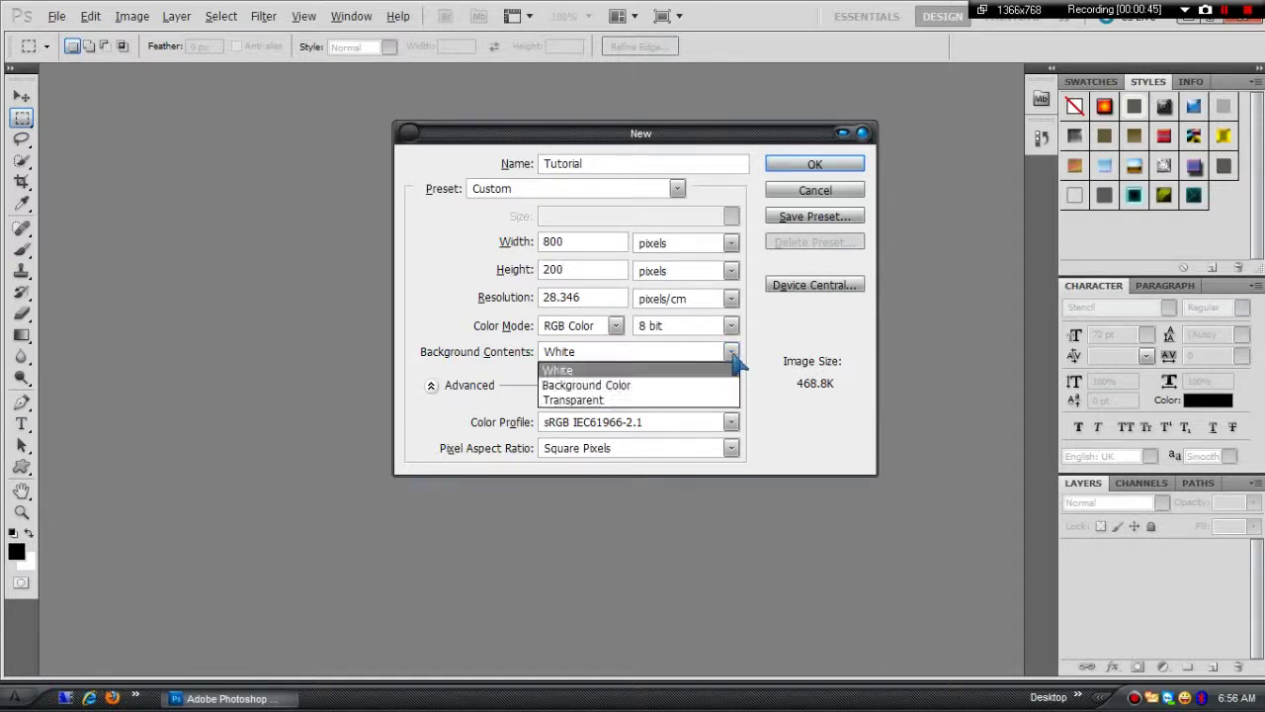
click(707, 401)
click(795, 166)
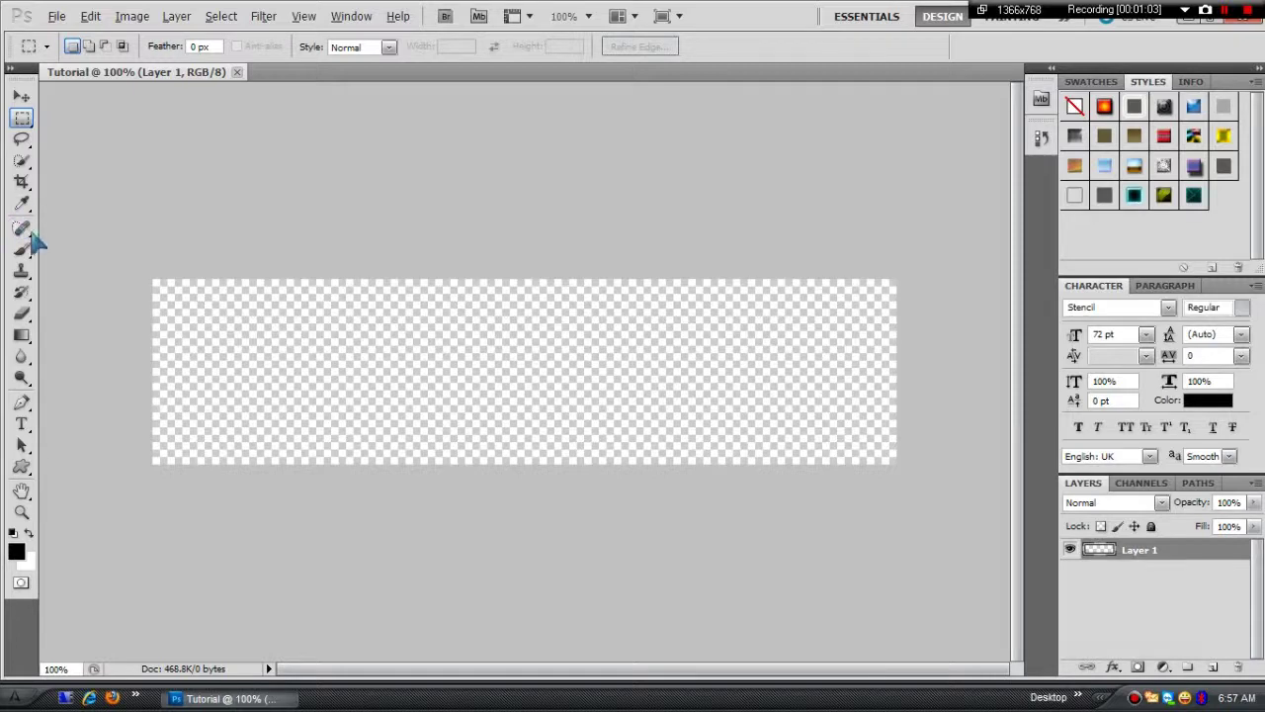
Step: Type 'VLAD VLADONE' over 'YOUTUBE CHANEL' in 72 pt Stencil, moved inside the canvas
click(21, 423)
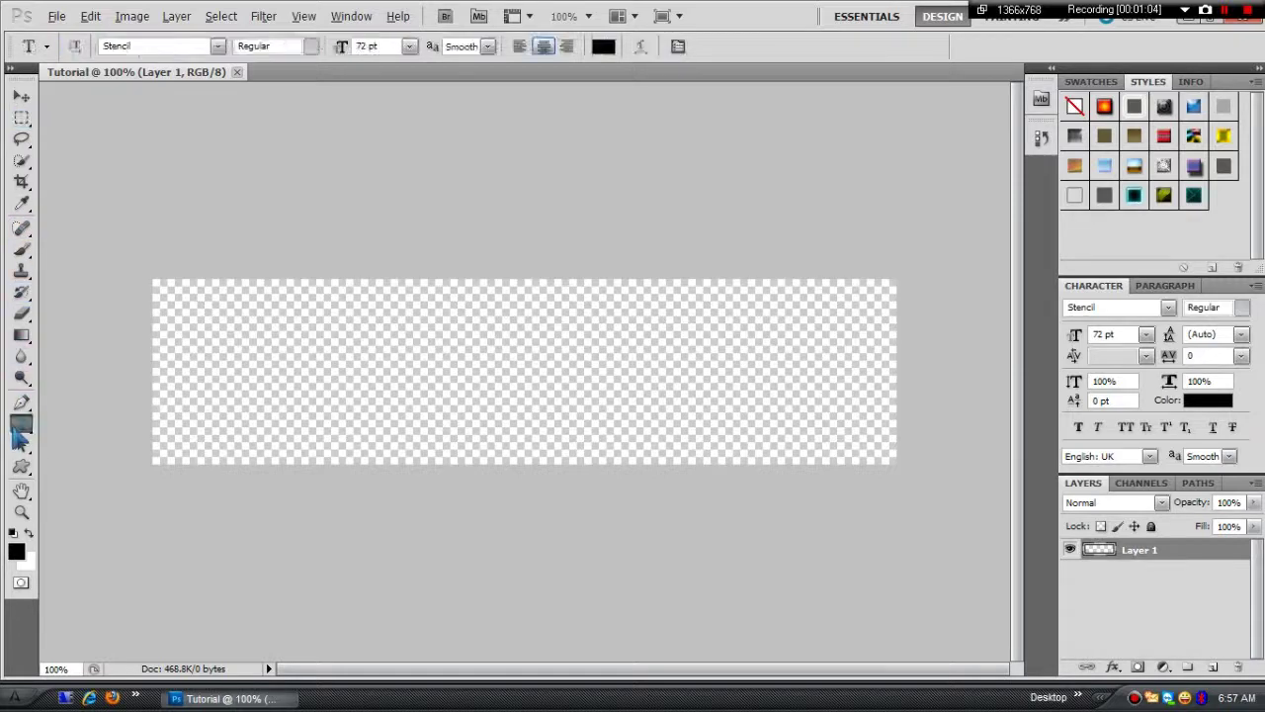
click(302, 368)
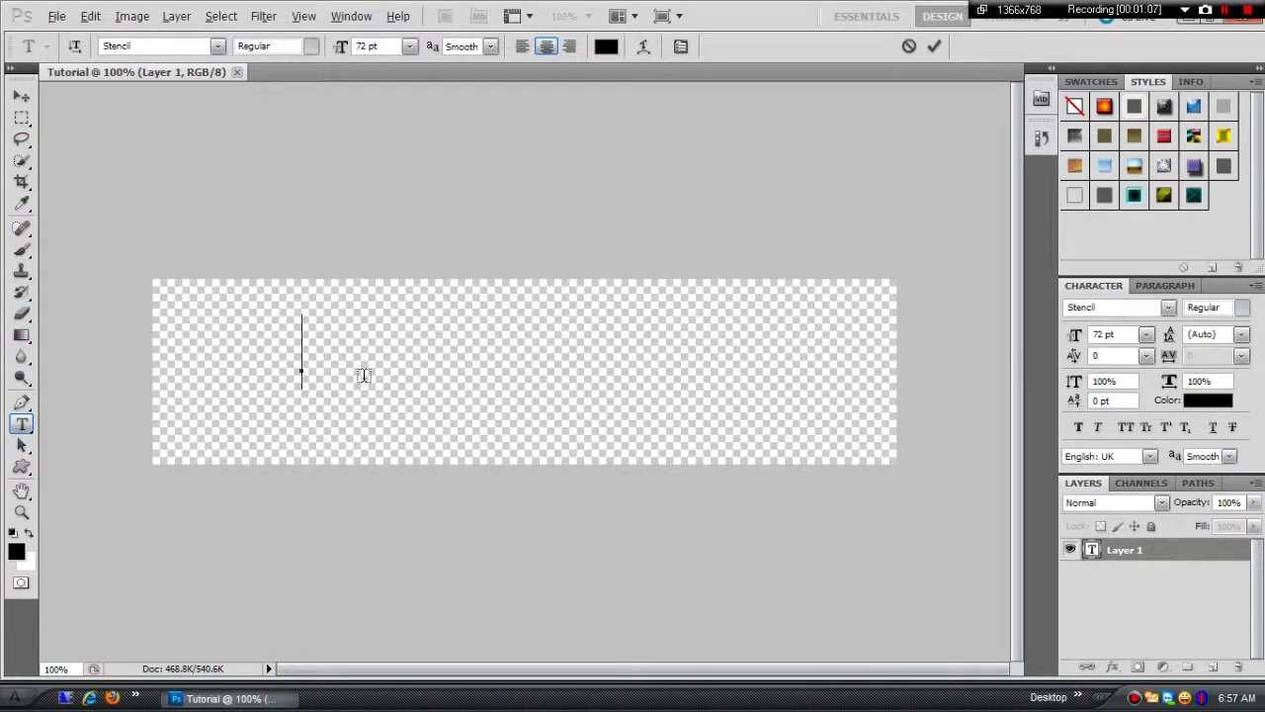
text(V)
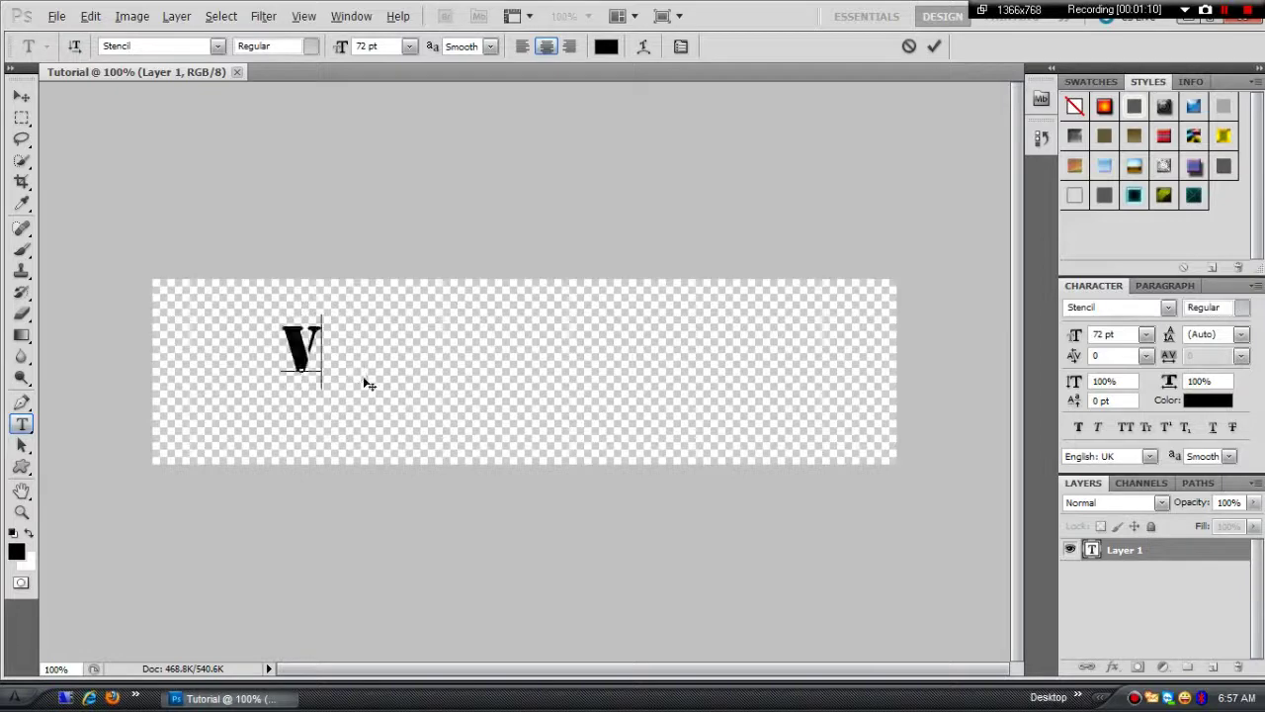
text(LAD )
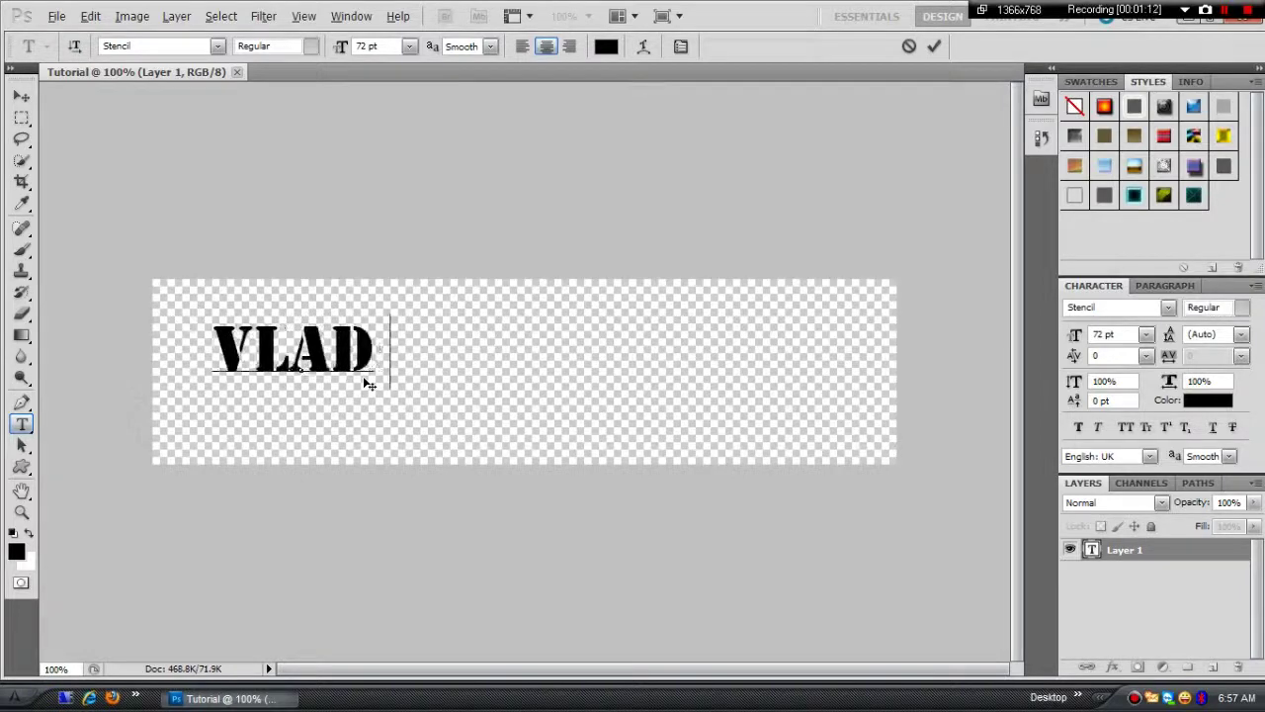
text(VLADO)
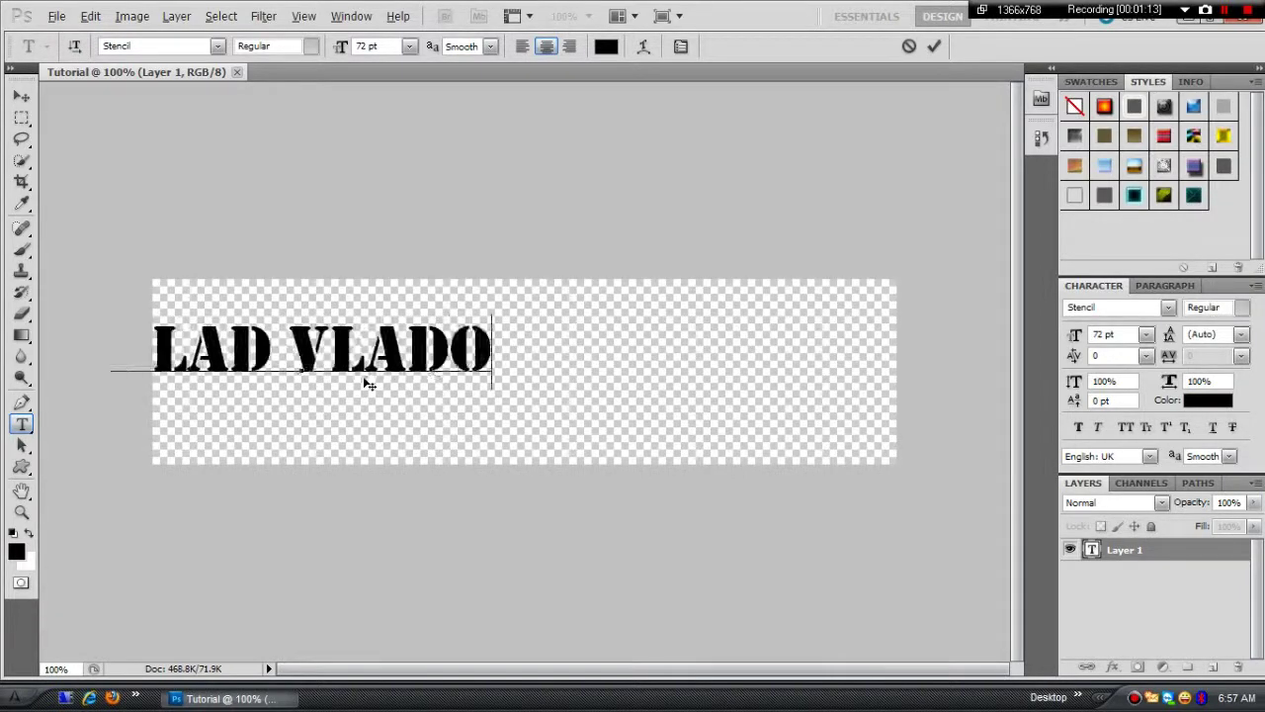
text(NE)
key(Return)
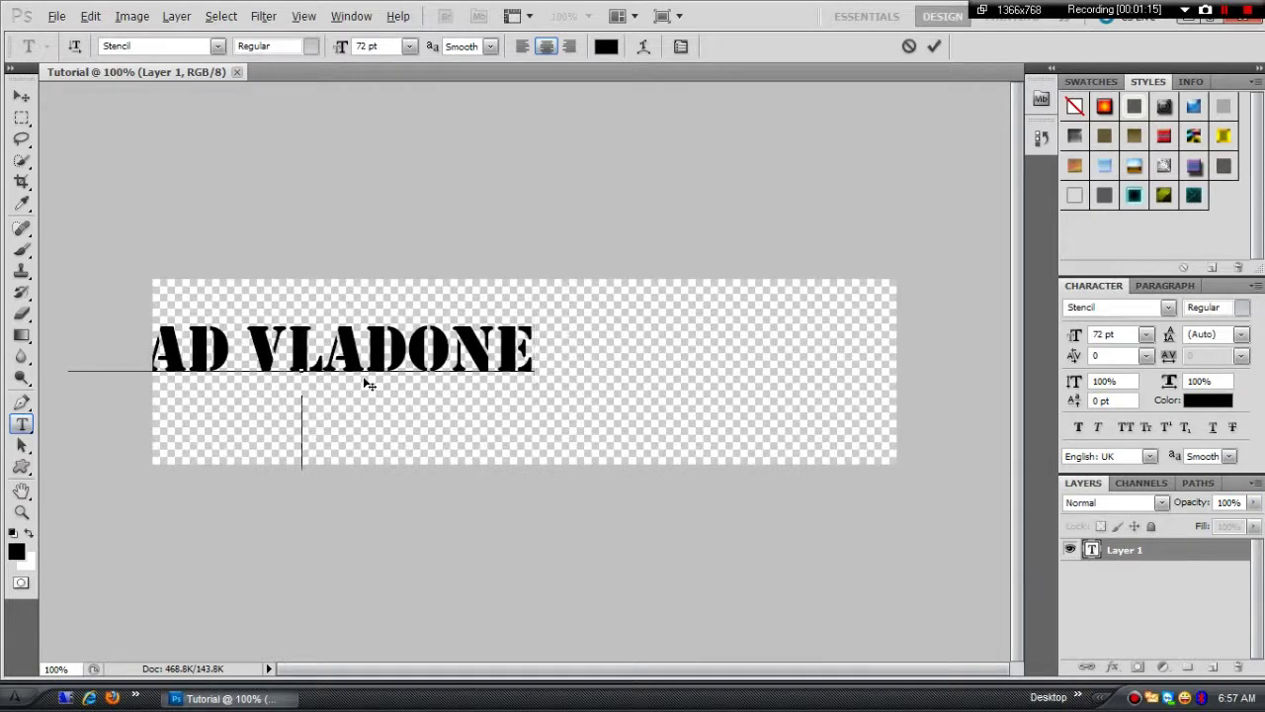
text(YOU)
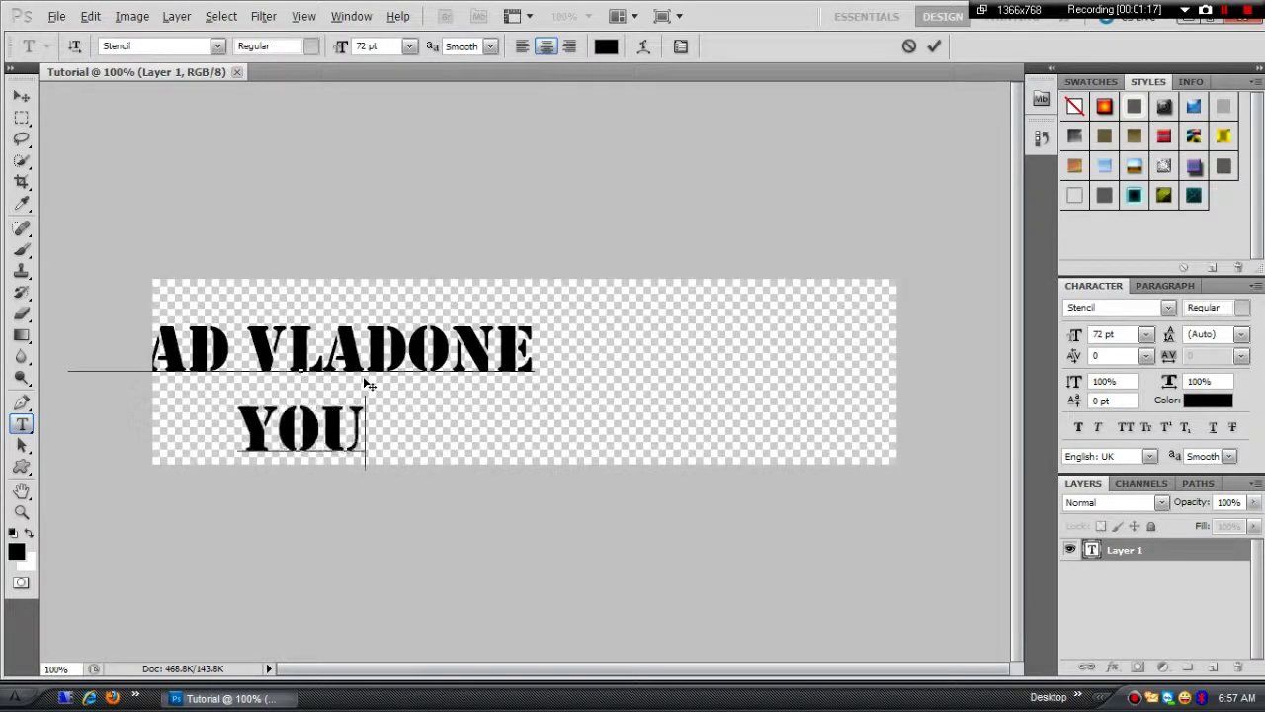
text(YU)
key(BackSpace)
key(BackSpace)
text(TUBE )
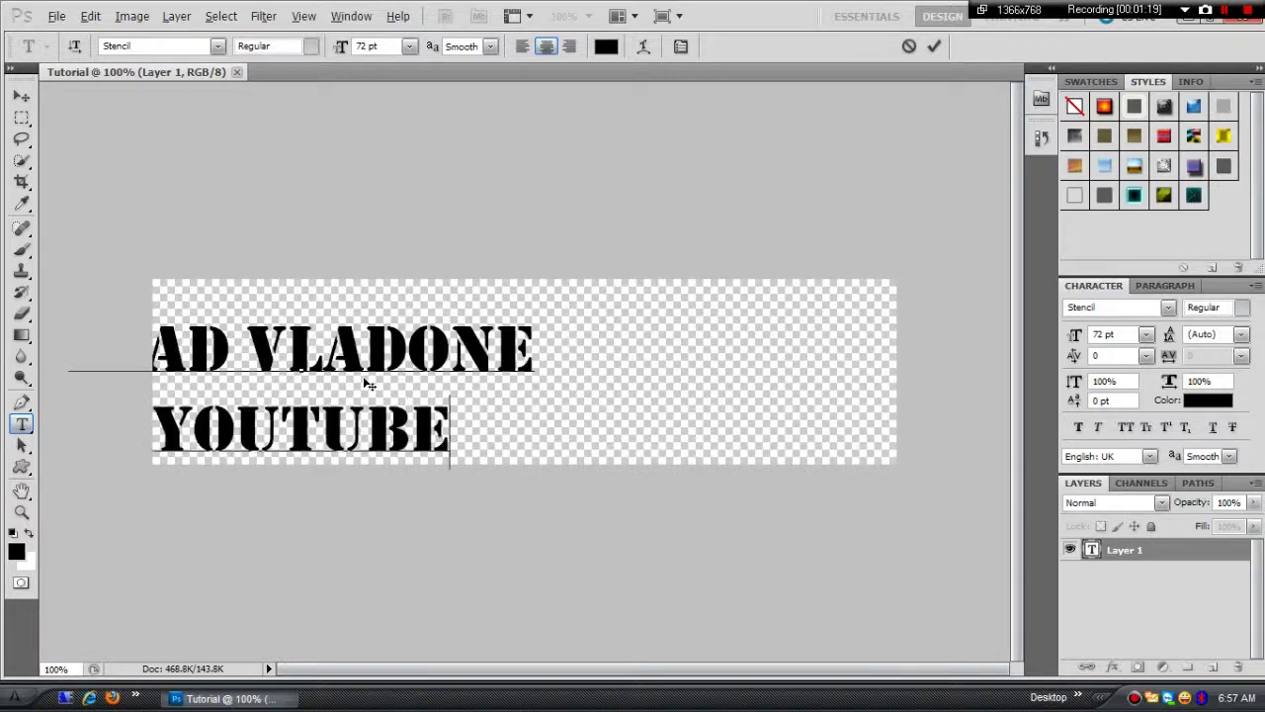
text(CHAM)
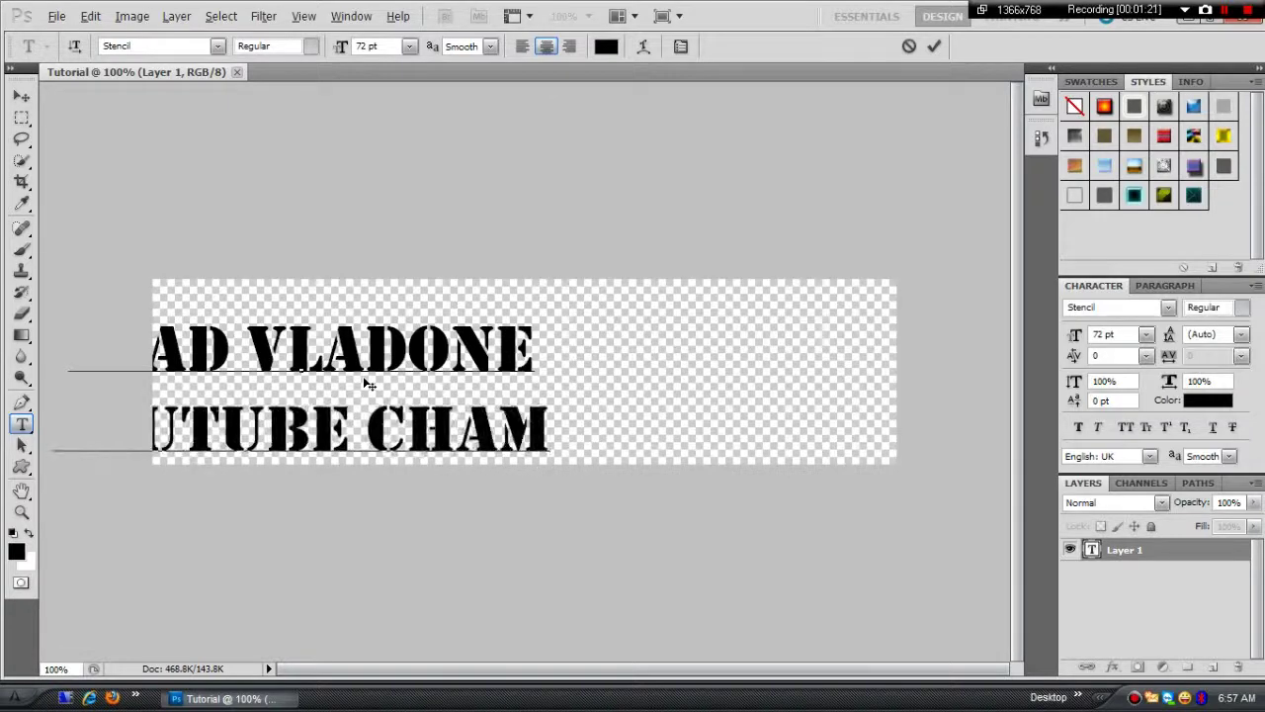
key(BackSpace)
text(NEL)
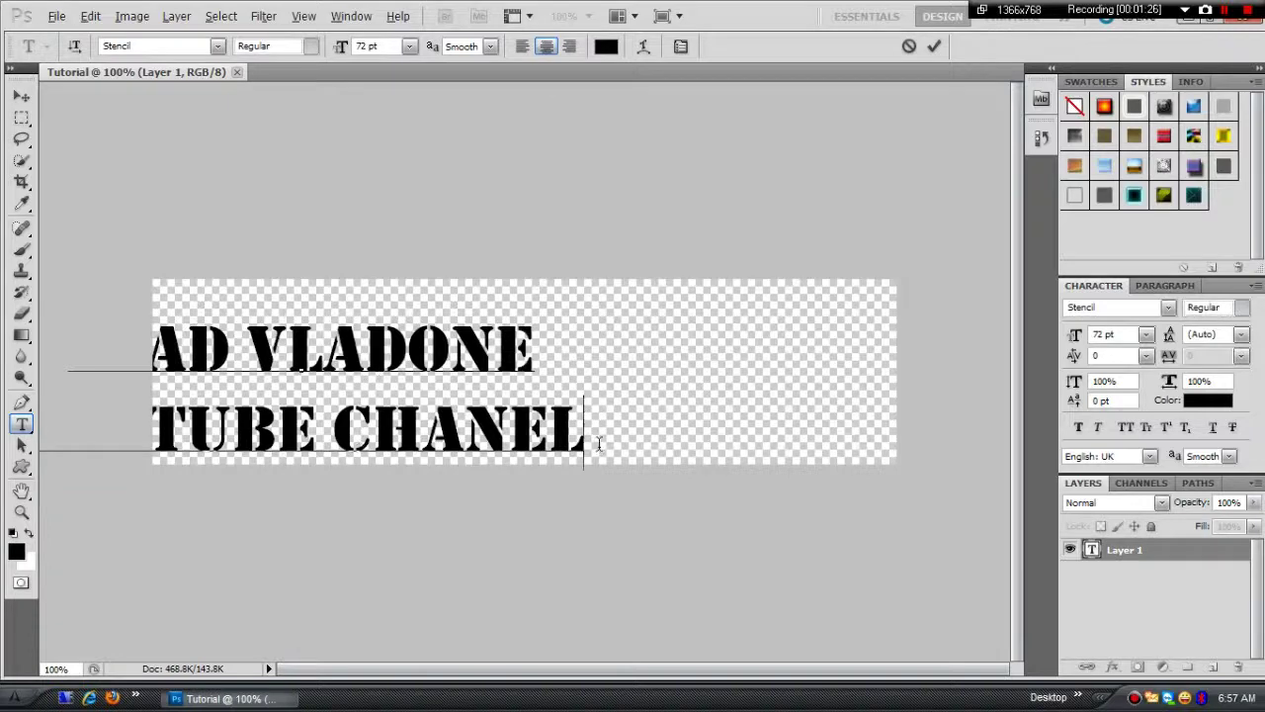
drag(596, 480, 789, 467)
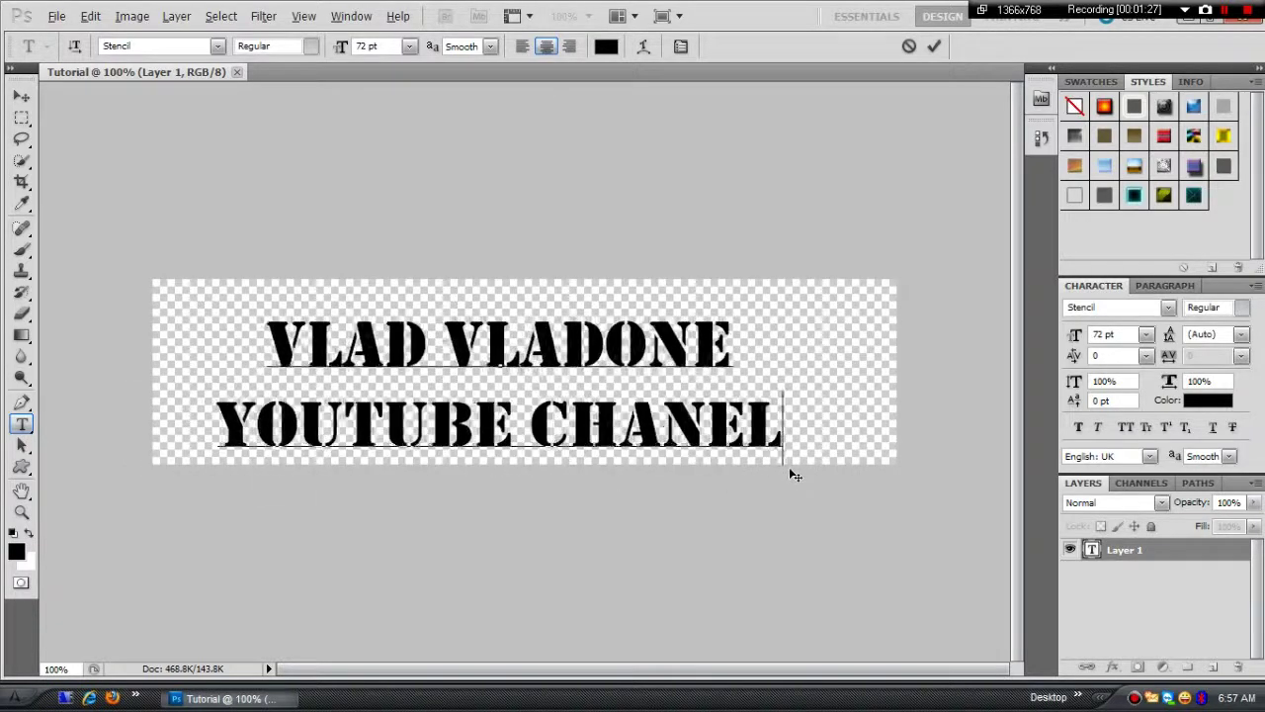
click(570, 420)
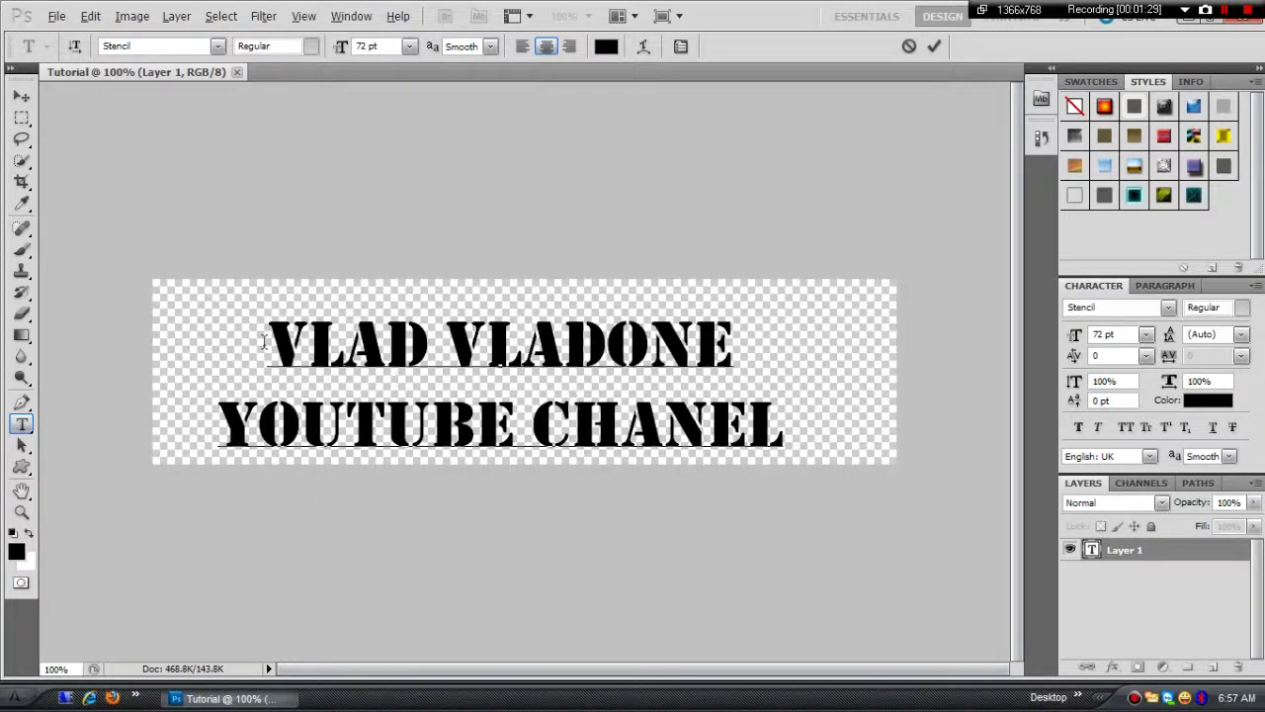
Step: Rename the text layer 'Vlad Vladone Youtube Chanel' and apply the teal preset layer style
double_click(1133, 553)
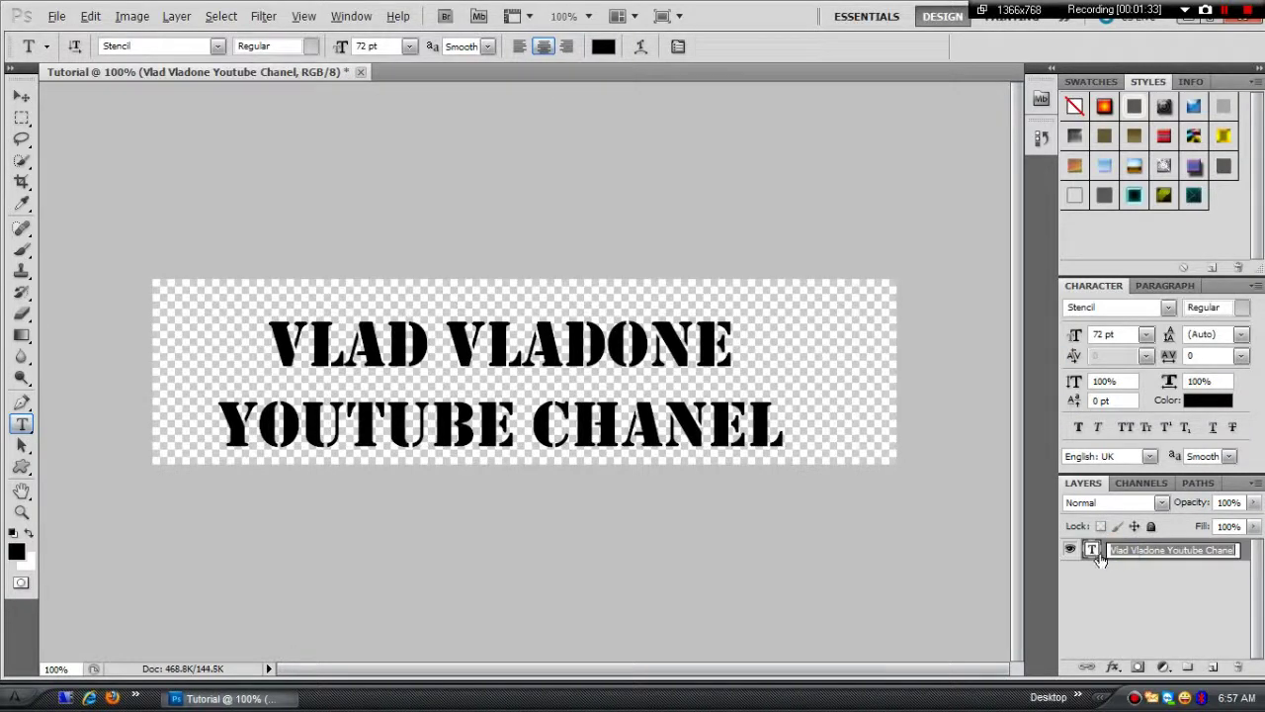
key(Return)
double_click(1210, 555)
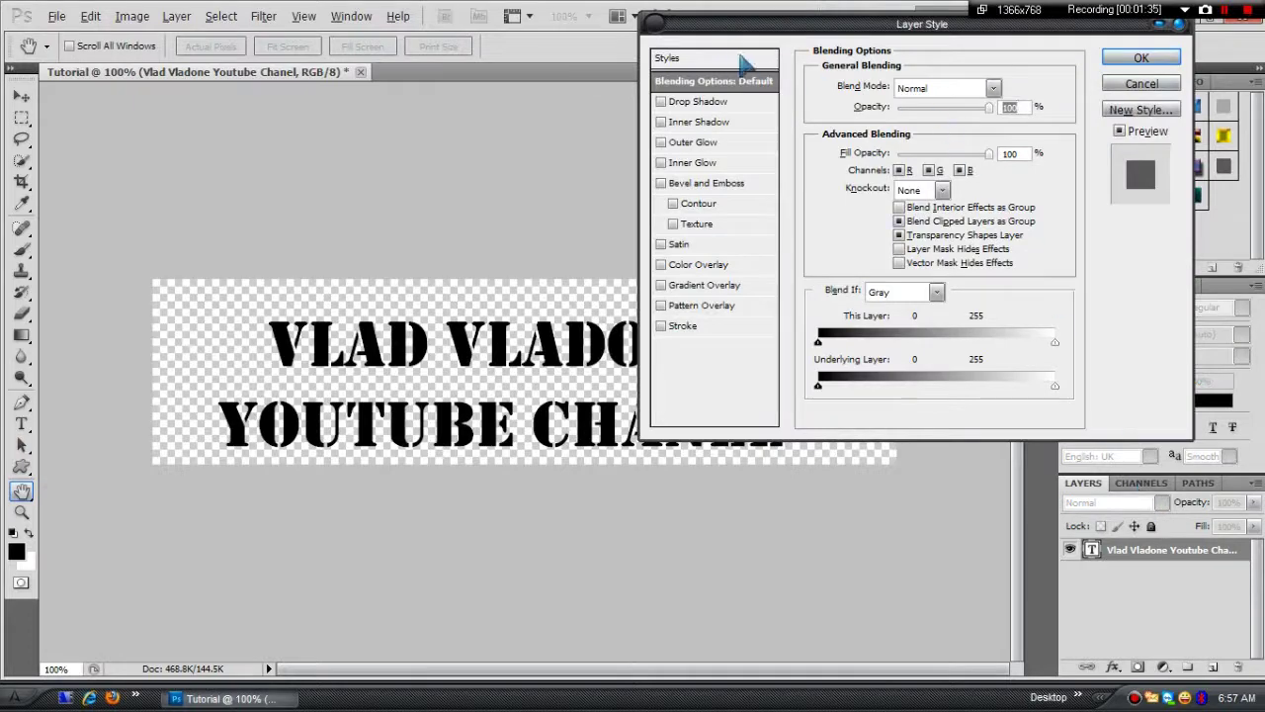
click(732, 58)
click(939, 139)
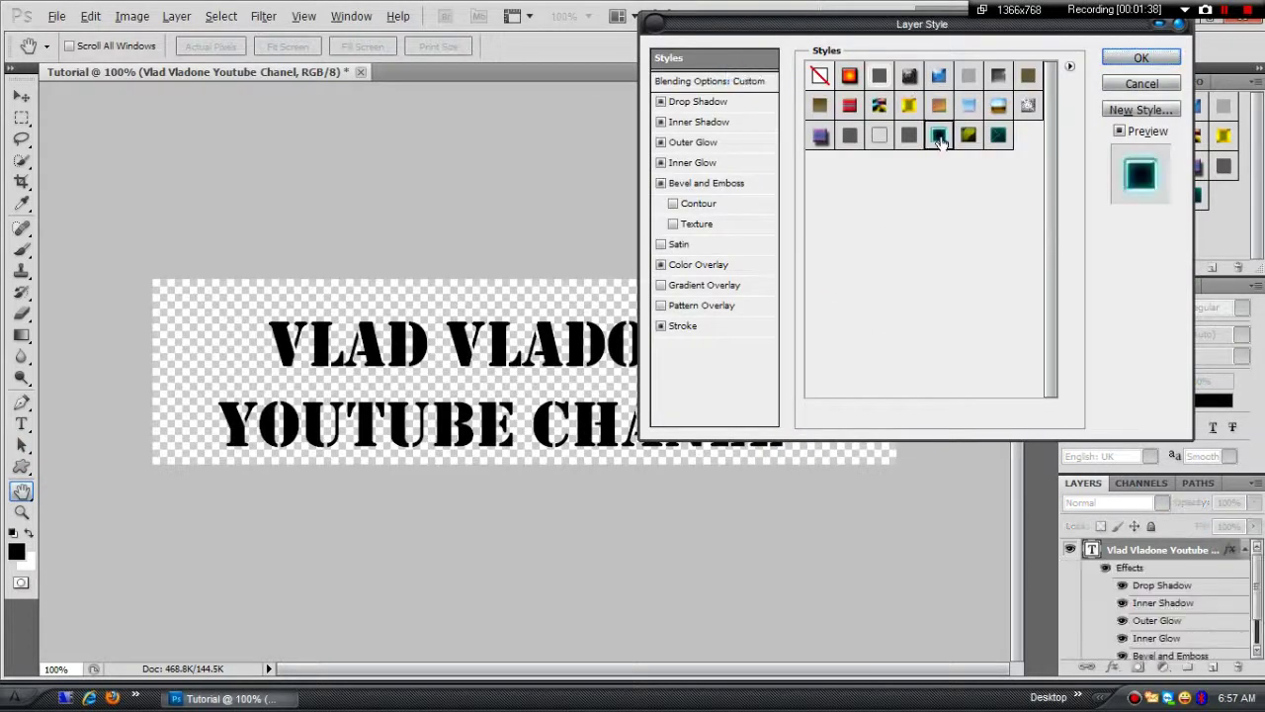
mouse_move(906, 17)
mouse_down()
mouse_move(1103, 275)
mouse_move(1061, 105)
mouse_up()
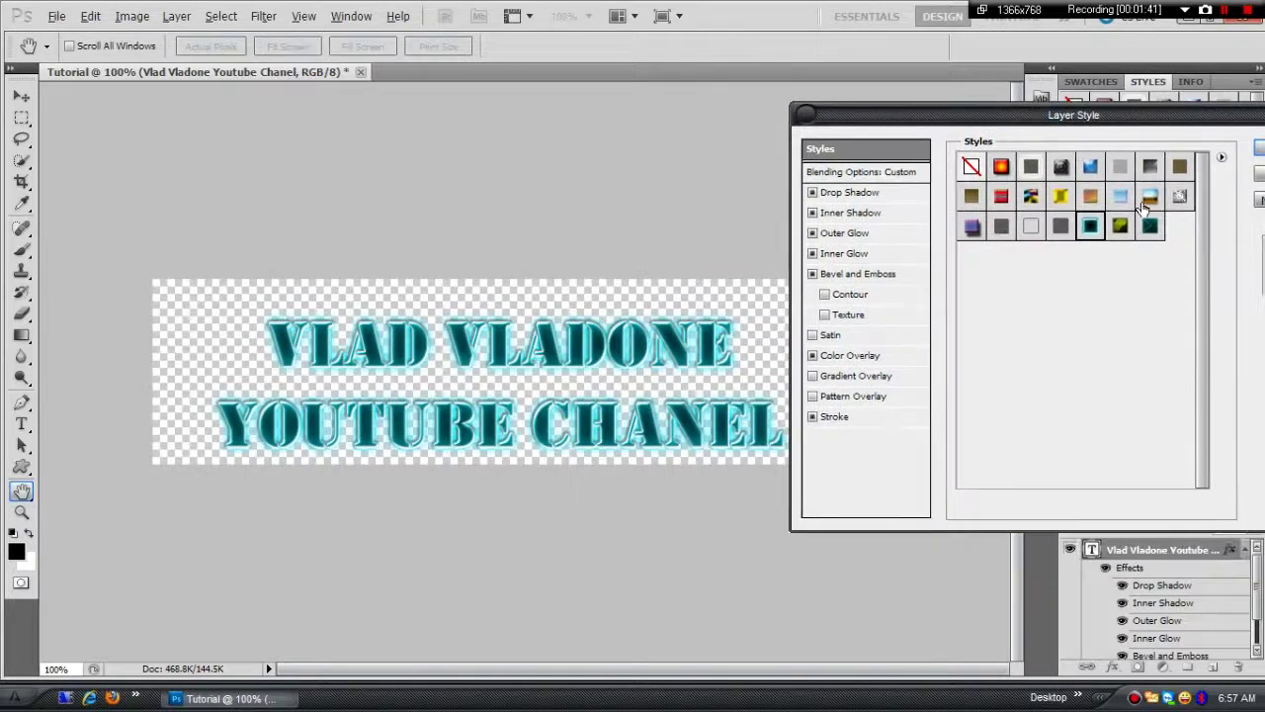
click(1122, 227)
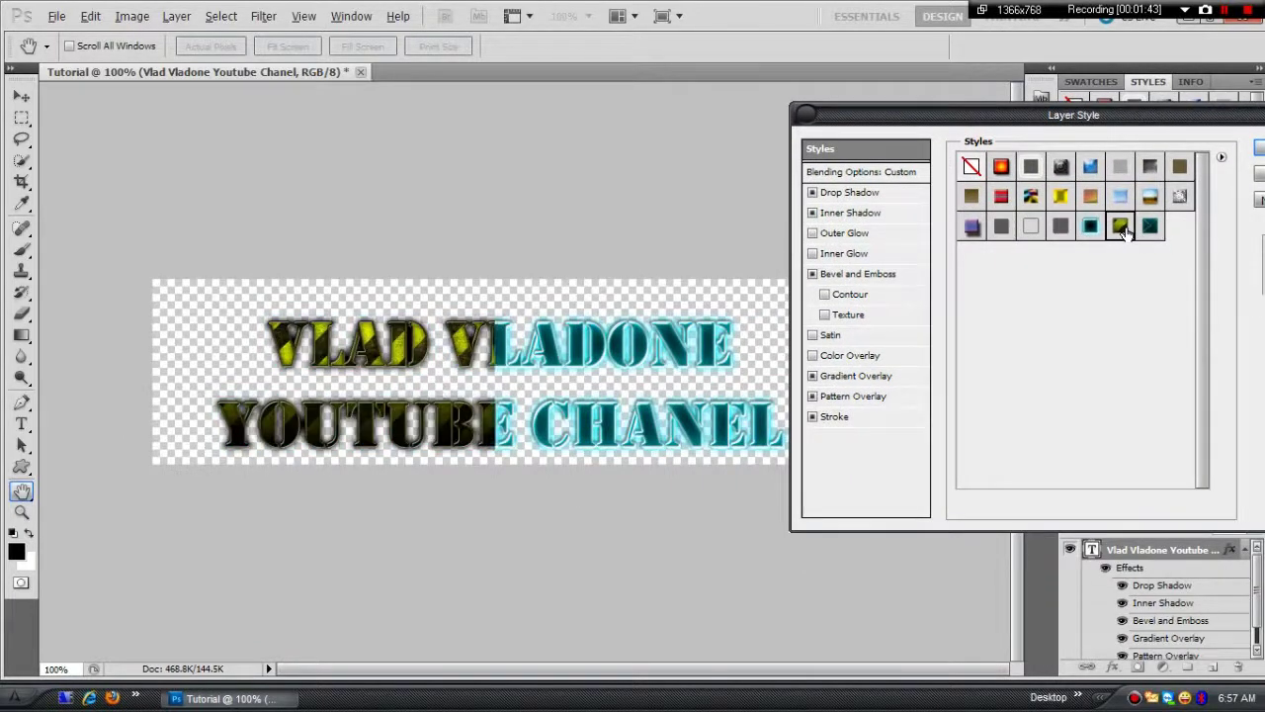
click(1150, 229)
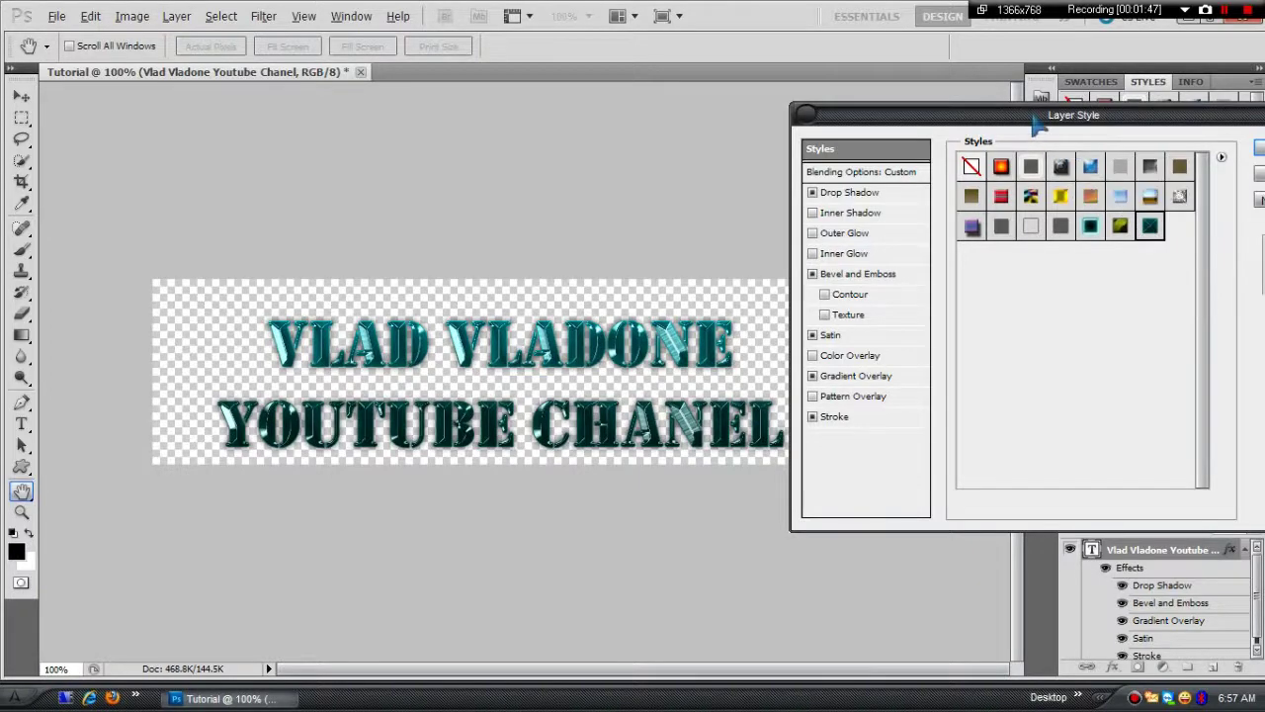
drag(974, 115, 548, 72)
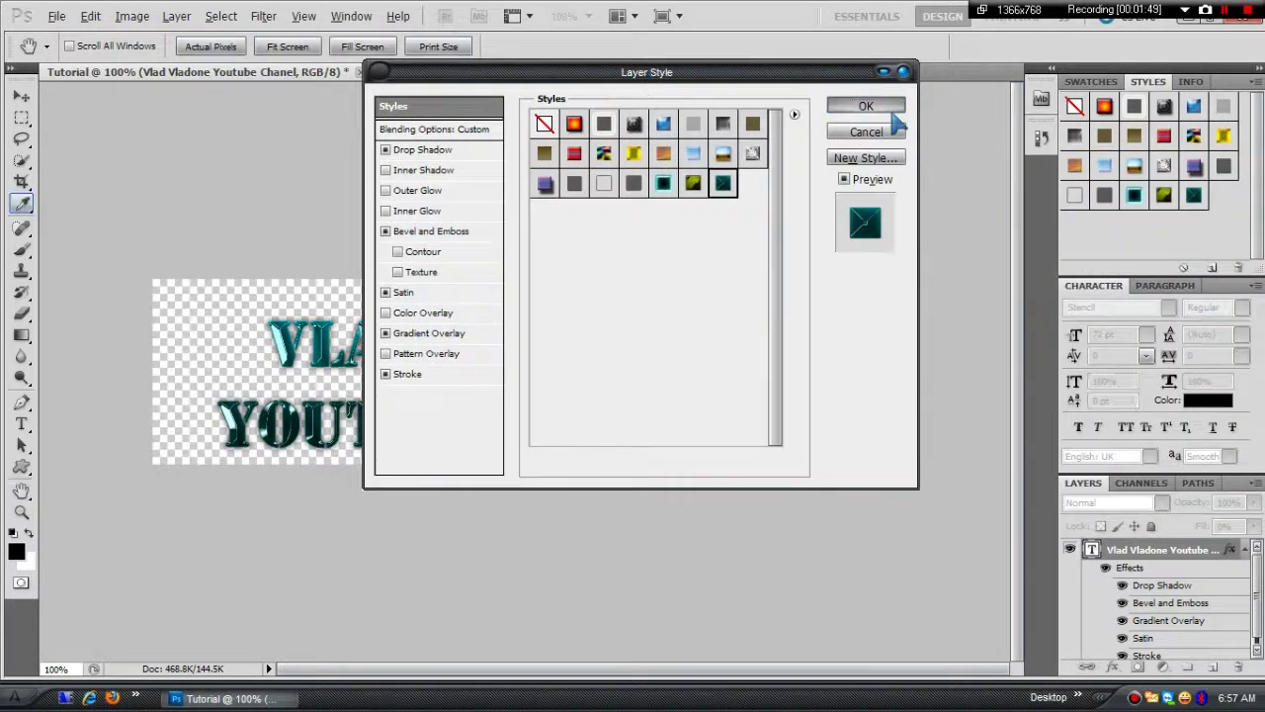
click(868, 107)
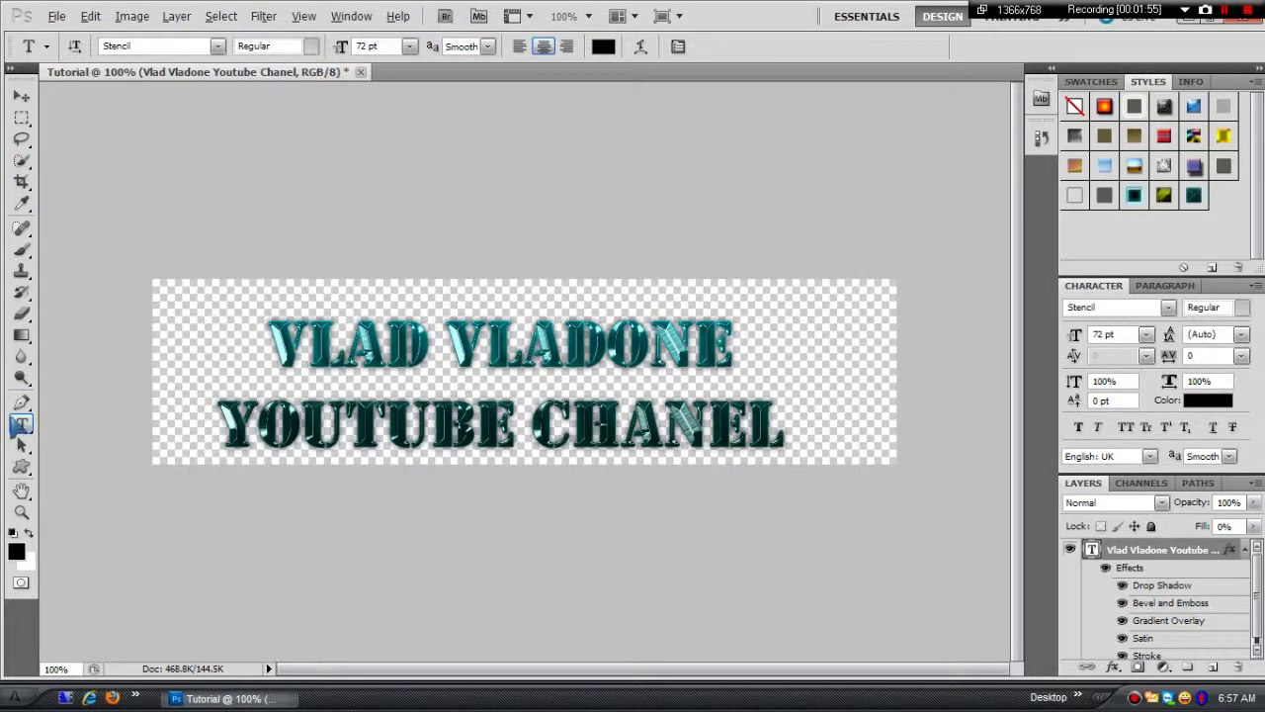
Step: Load the All shapes library into the Custom Shape picker, replacing the current shapes
click(22, 467)
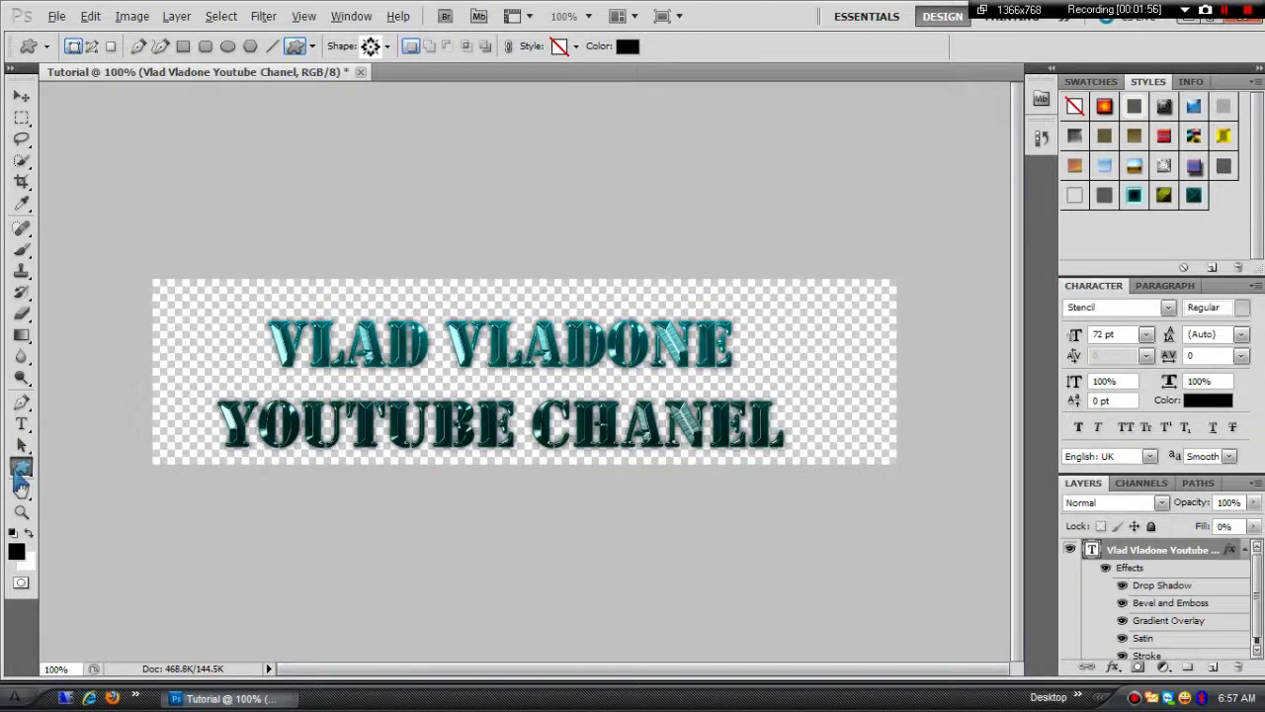
click(375, 50)
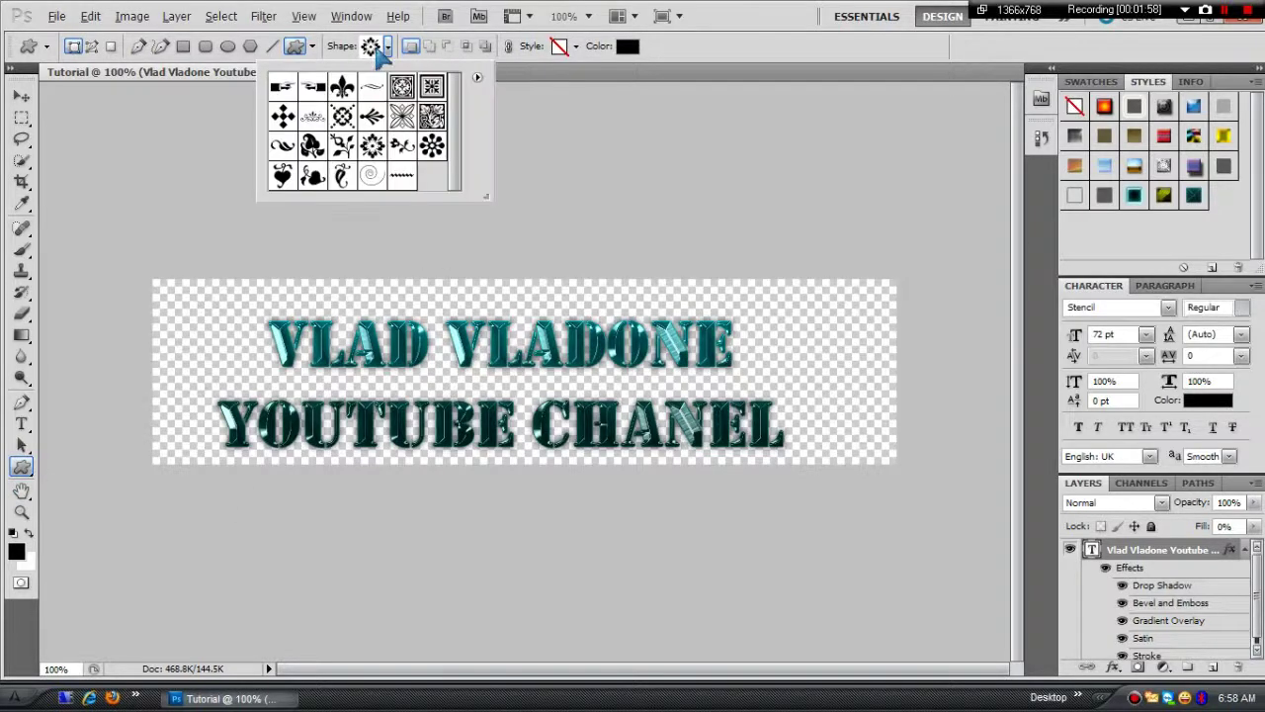
click(477, 78)
click(565, 396)
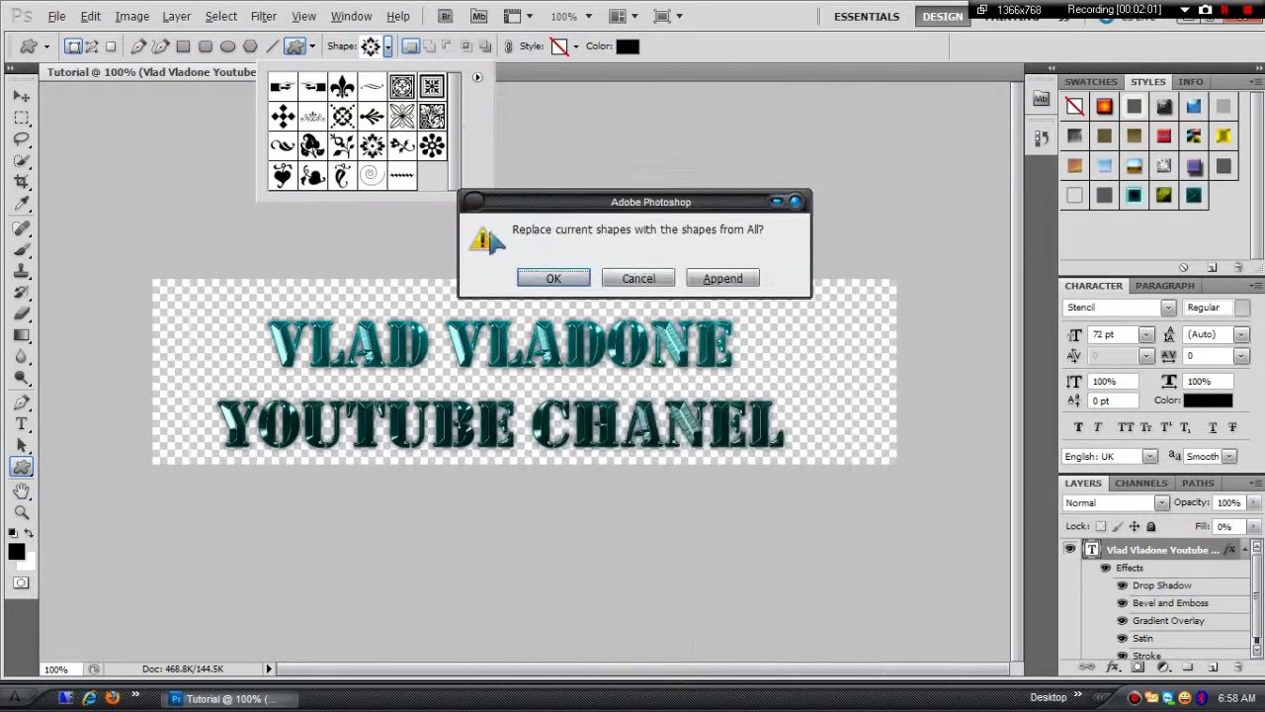
click(551, 278)
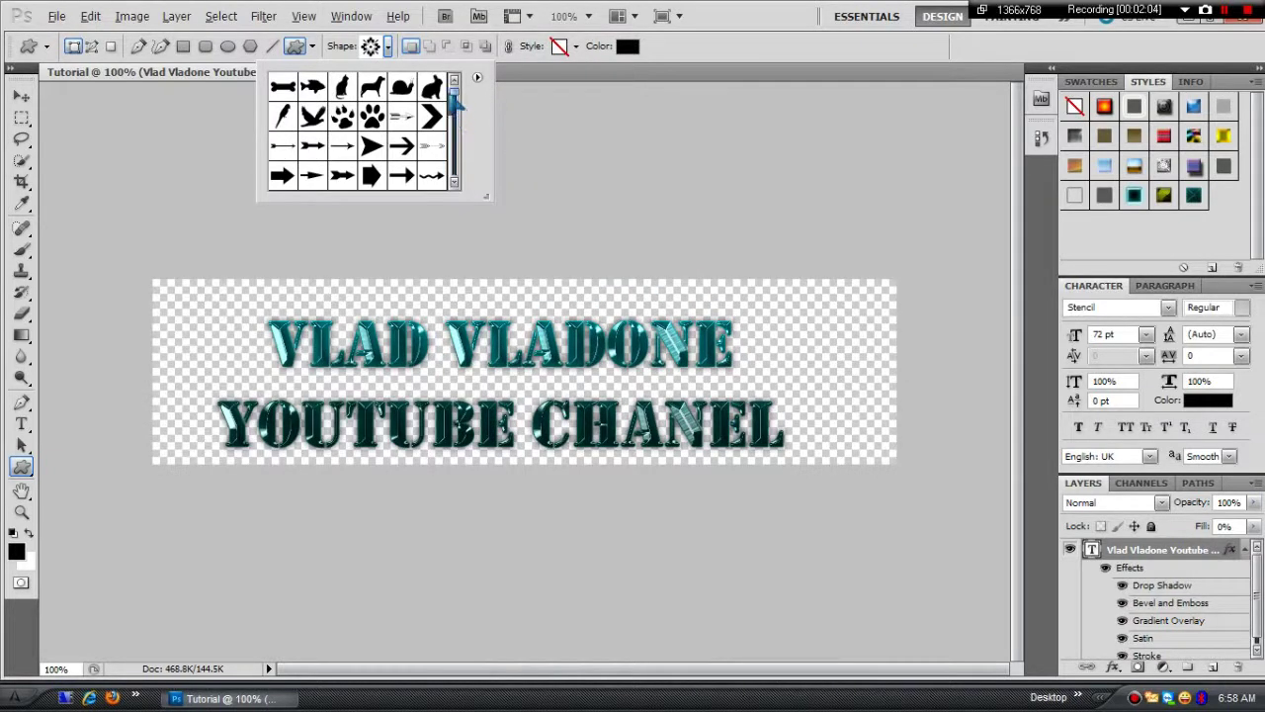
mouse_move(454, 92)
mouse_down()
mouse_move(452, 174)
mouse_move(450, 127)
mouse_up()
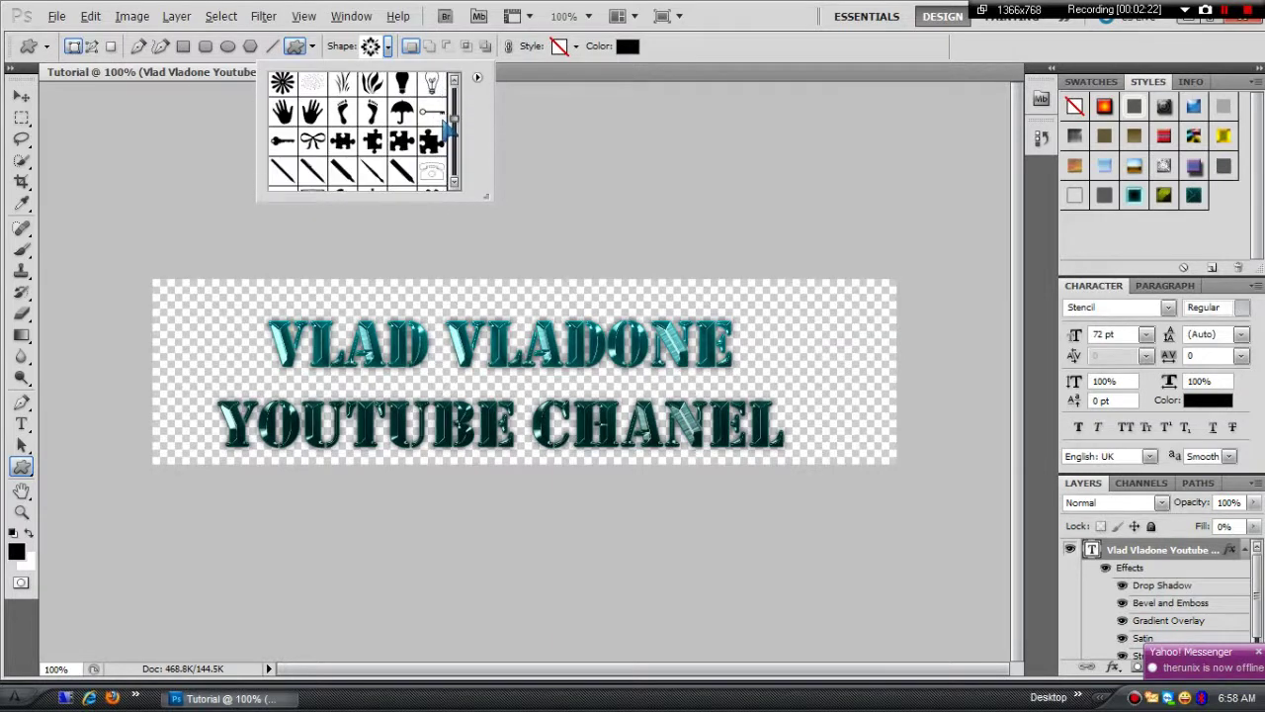
drag(450, 127, 449, 144)
Step: Draw a black crown shape above the text near VLADONE
click(282, 158)
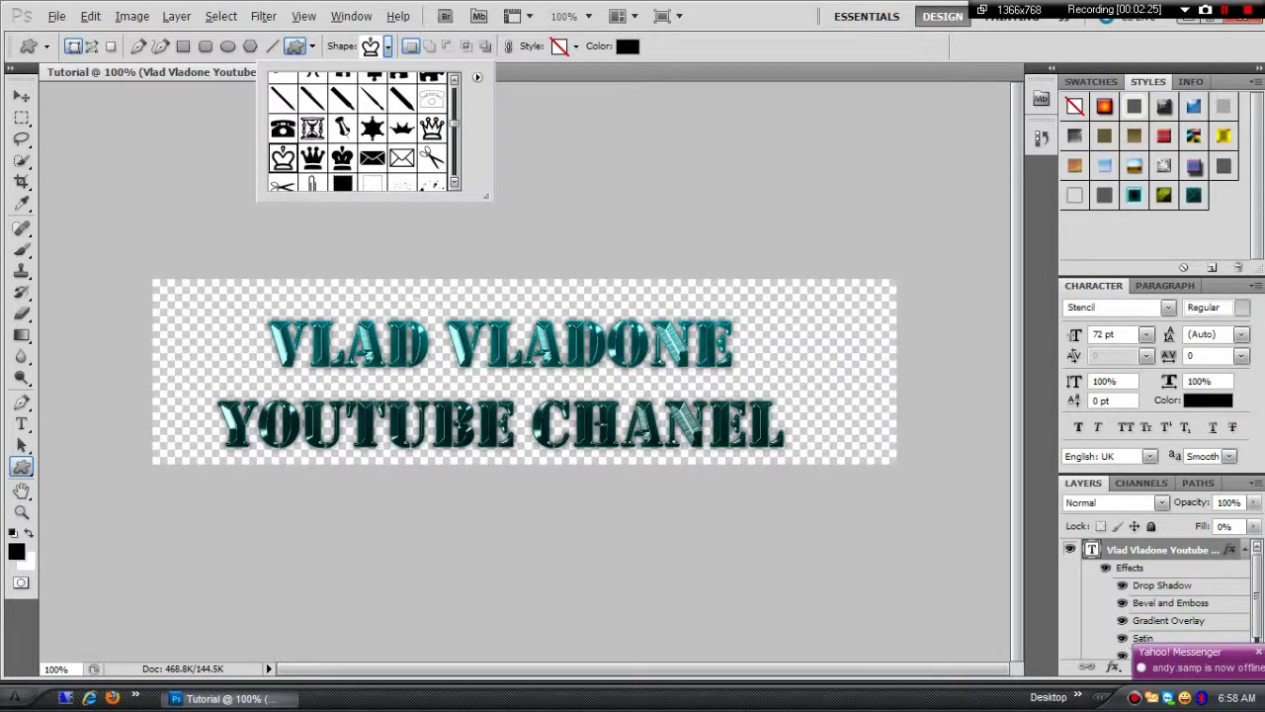
key(Return)
drag(450, 282, 496, 327)
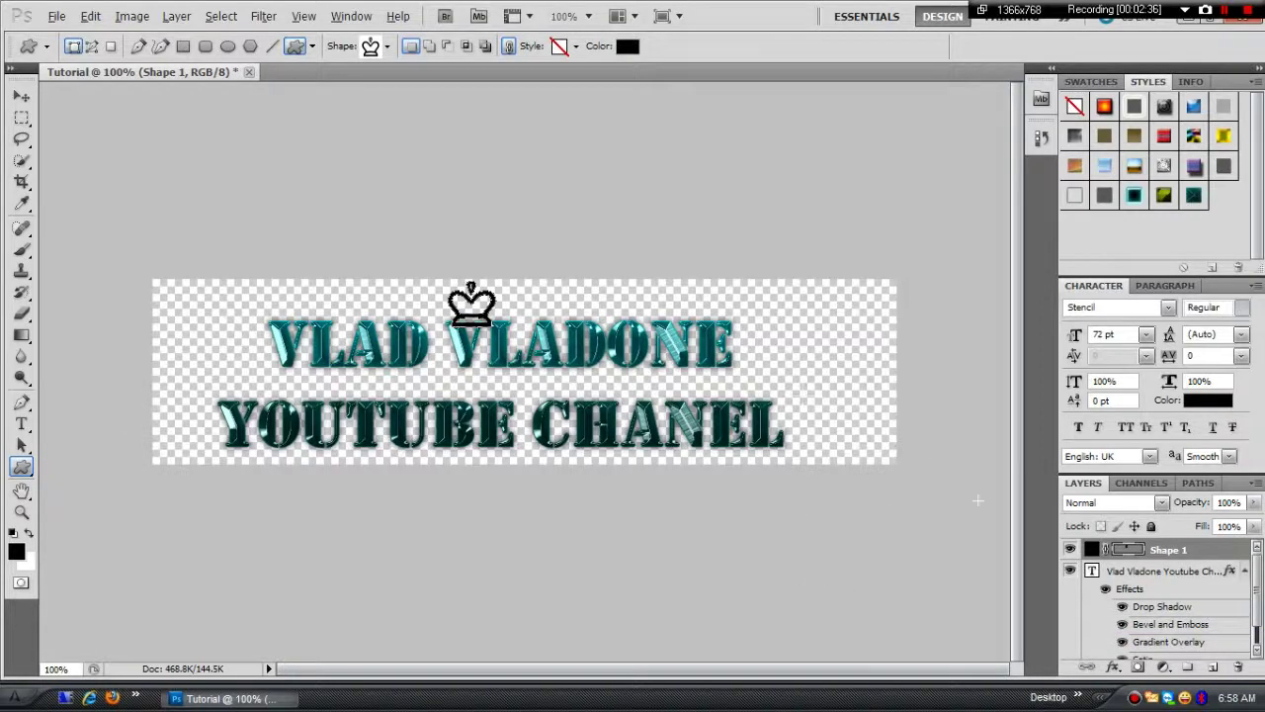
Step: Shift the banner text block slightly right and down
click(1176, 571)
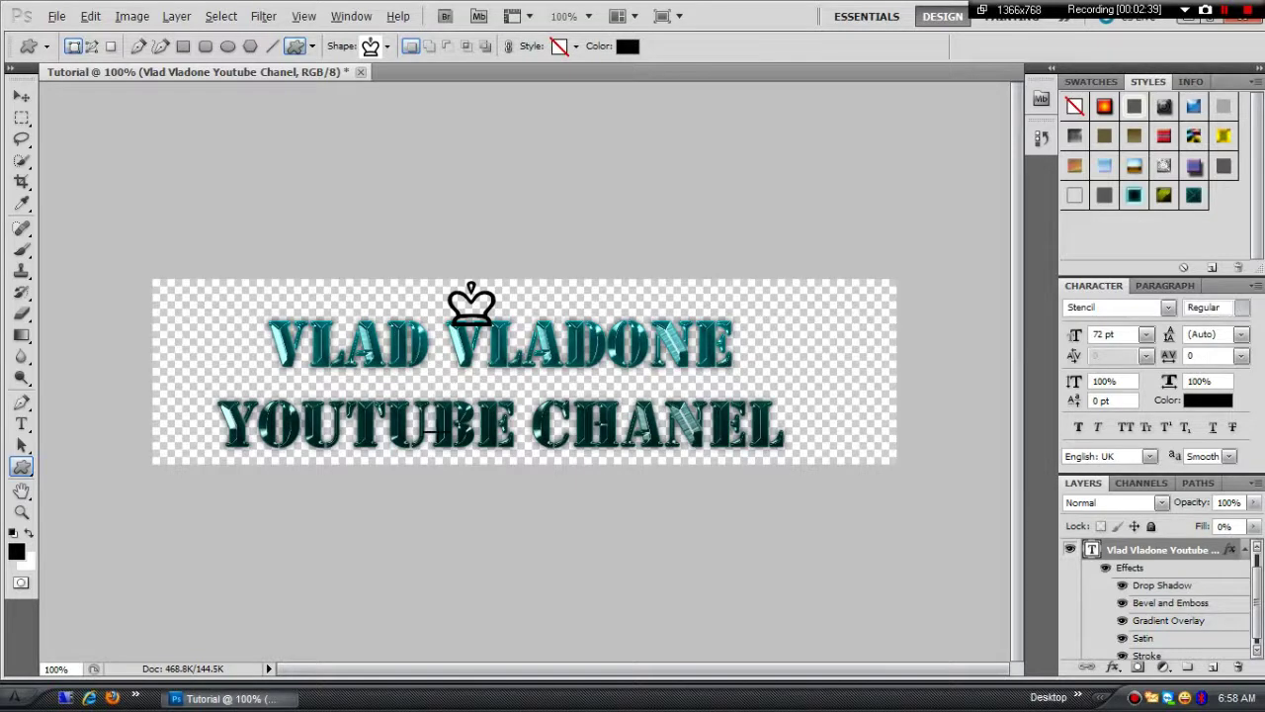
click(21, 423)
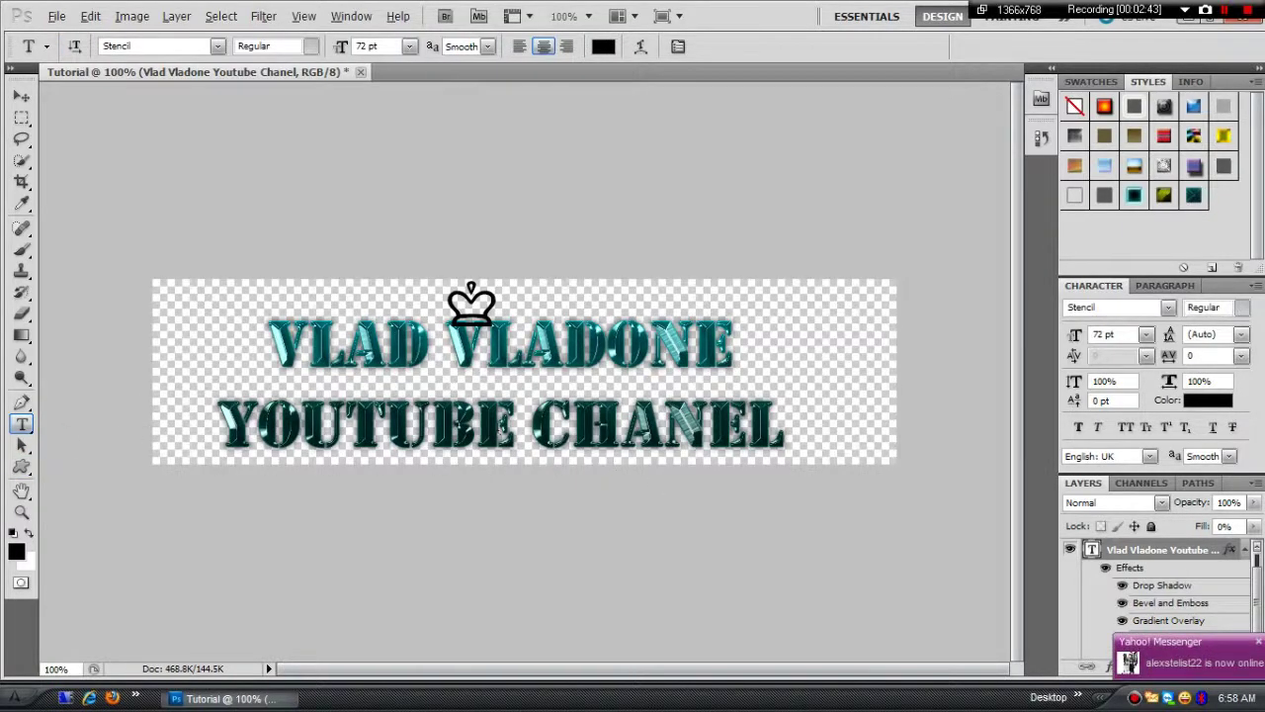
click(529, 433)
drag(552, 465, 557, 481)
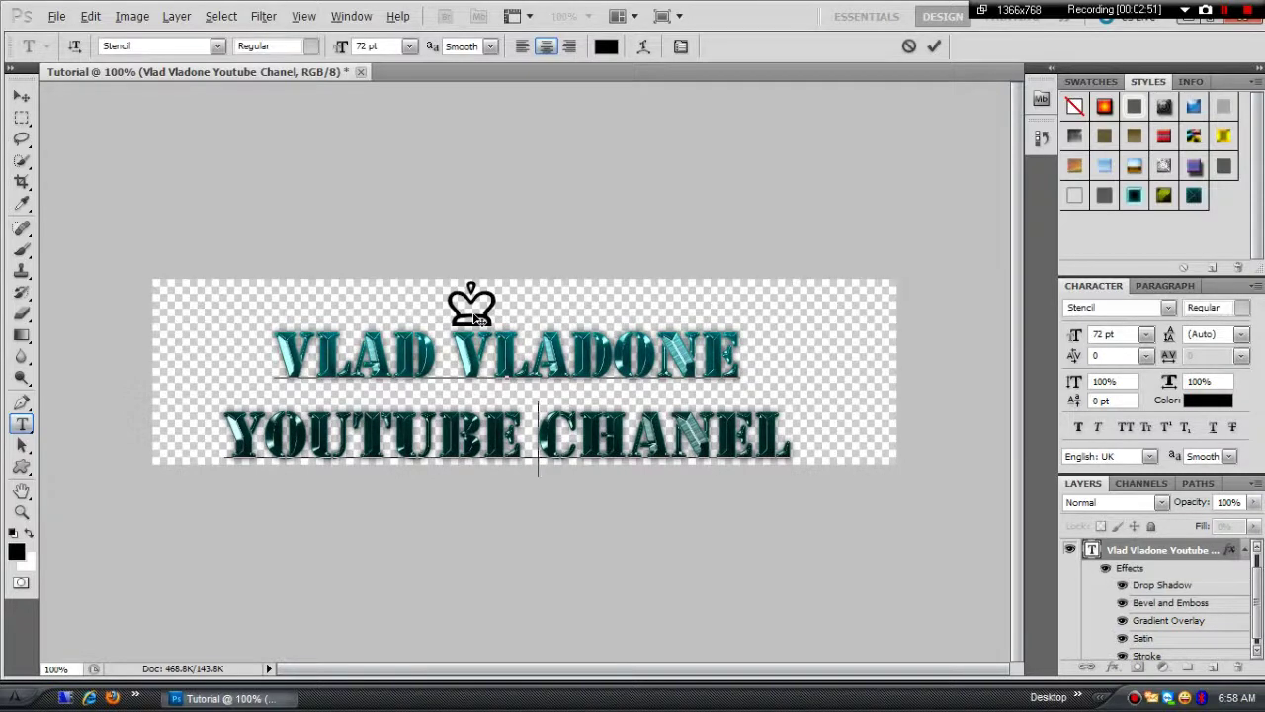
Step: Nudge the crown shape layer a little to the right
scroll(1125, 558, up, 1)
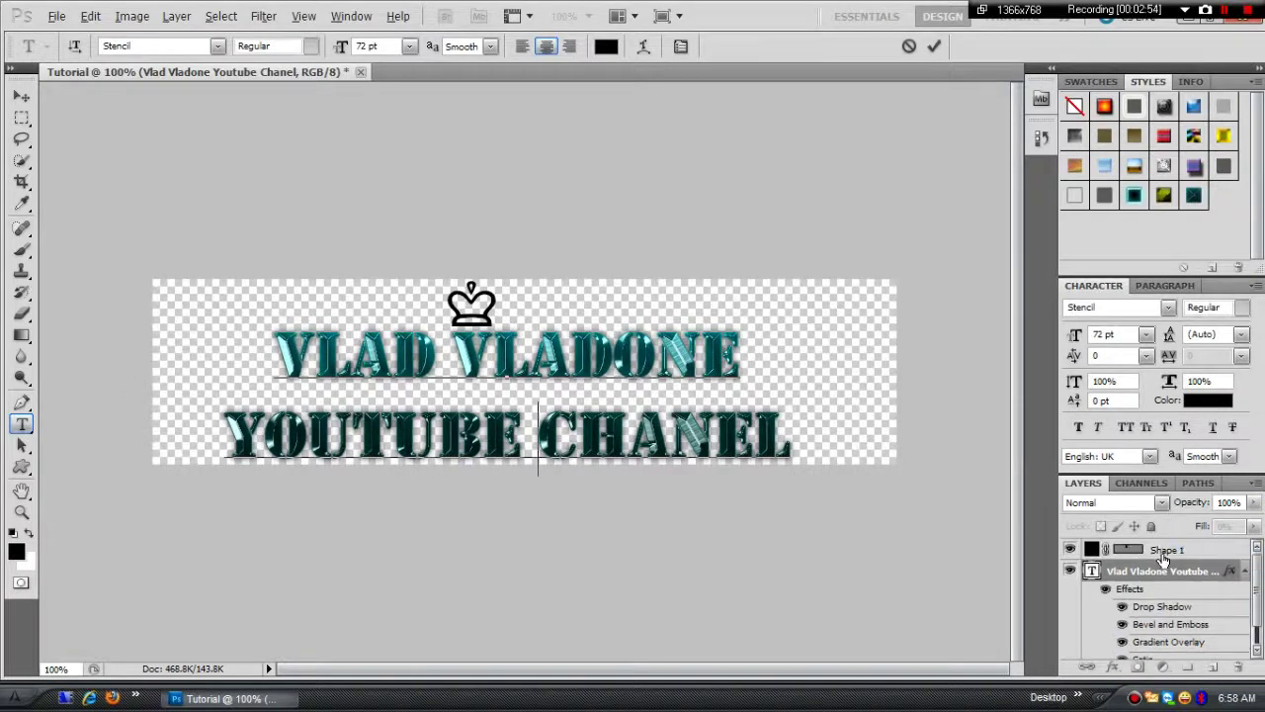
click(1169, 550)
click(22, 97)
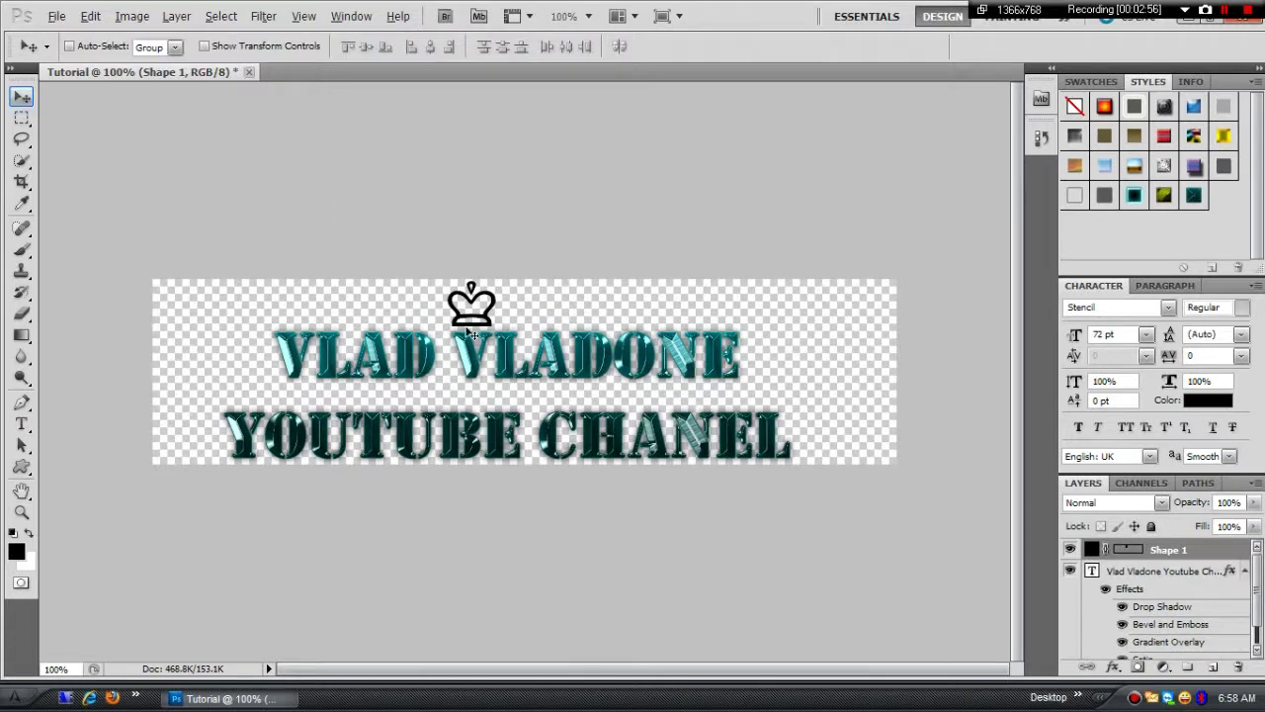
key(shift+Right)
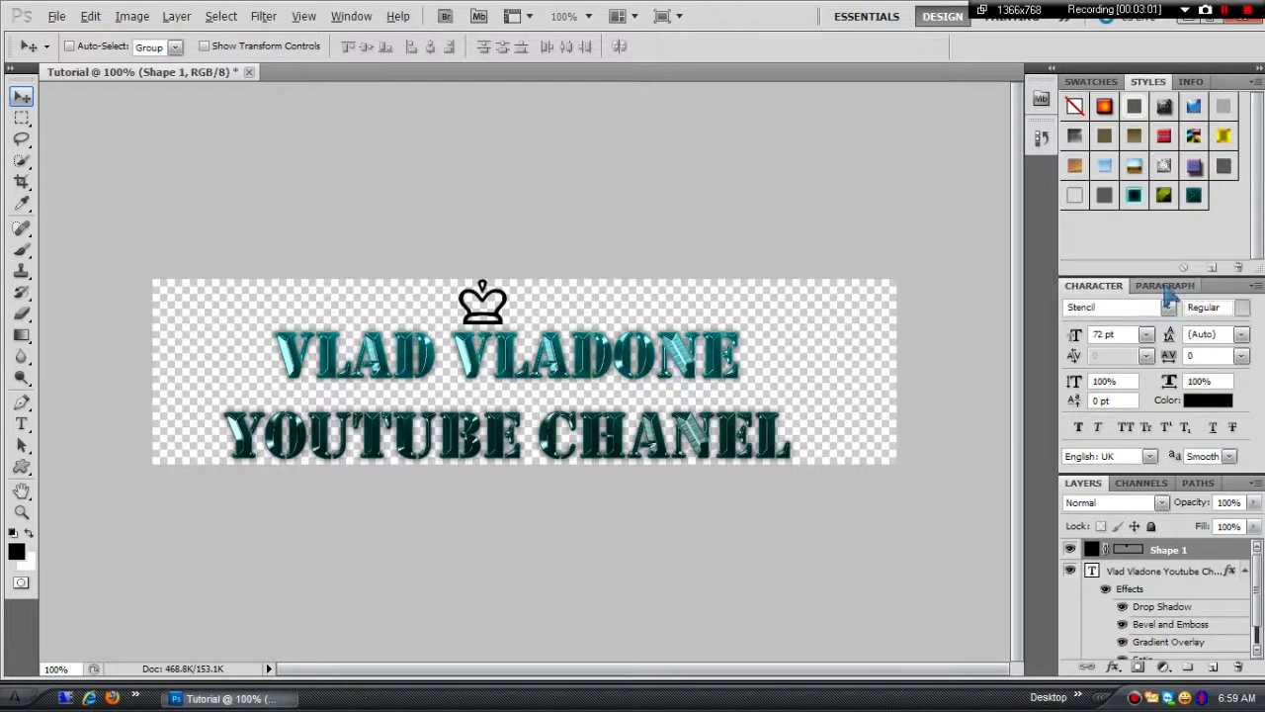
Step: Give the crown layer the dark teal preset style that matches the text
double_click(1201, 557)
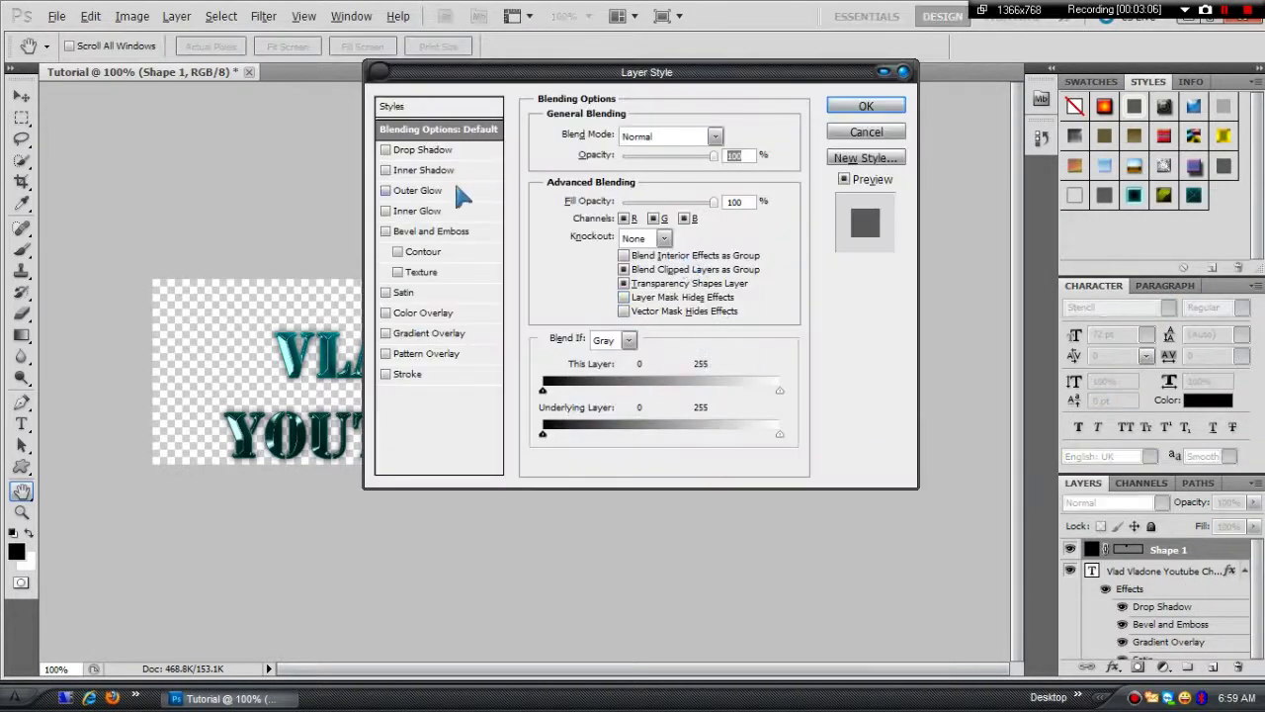
click(425, 106)
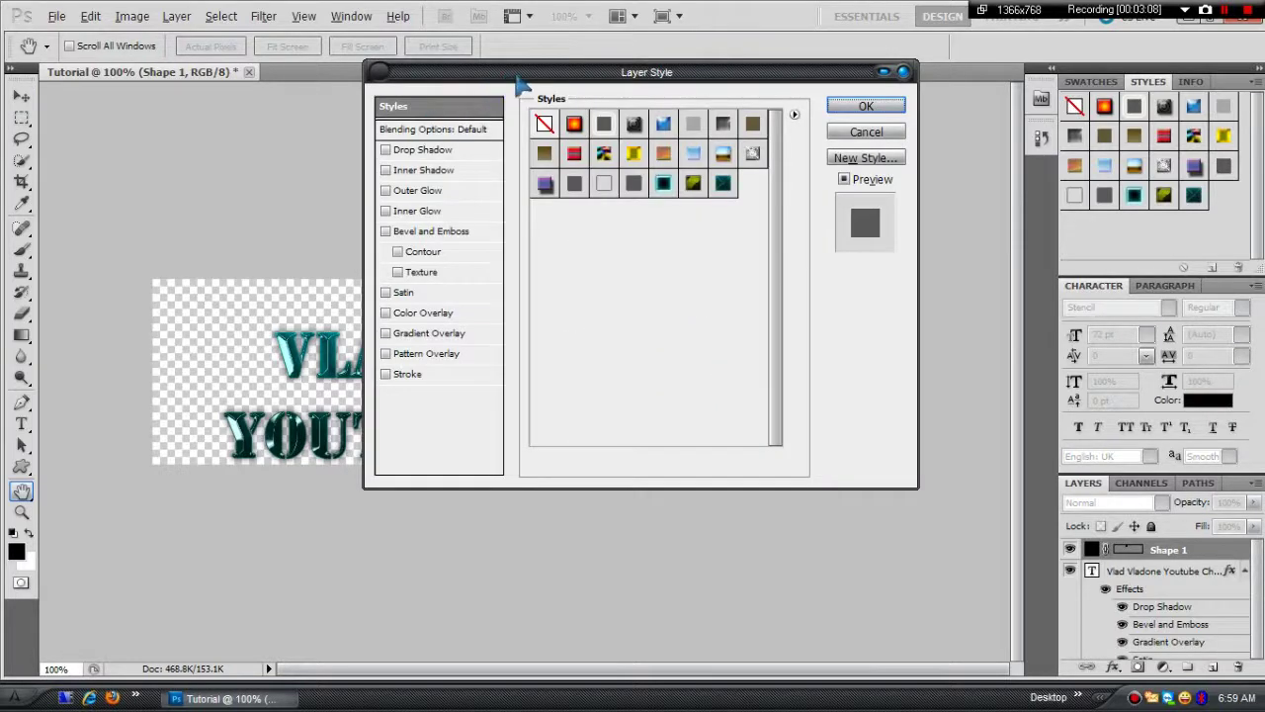
drag(506, 79, 918, 16)
click(985, 61)
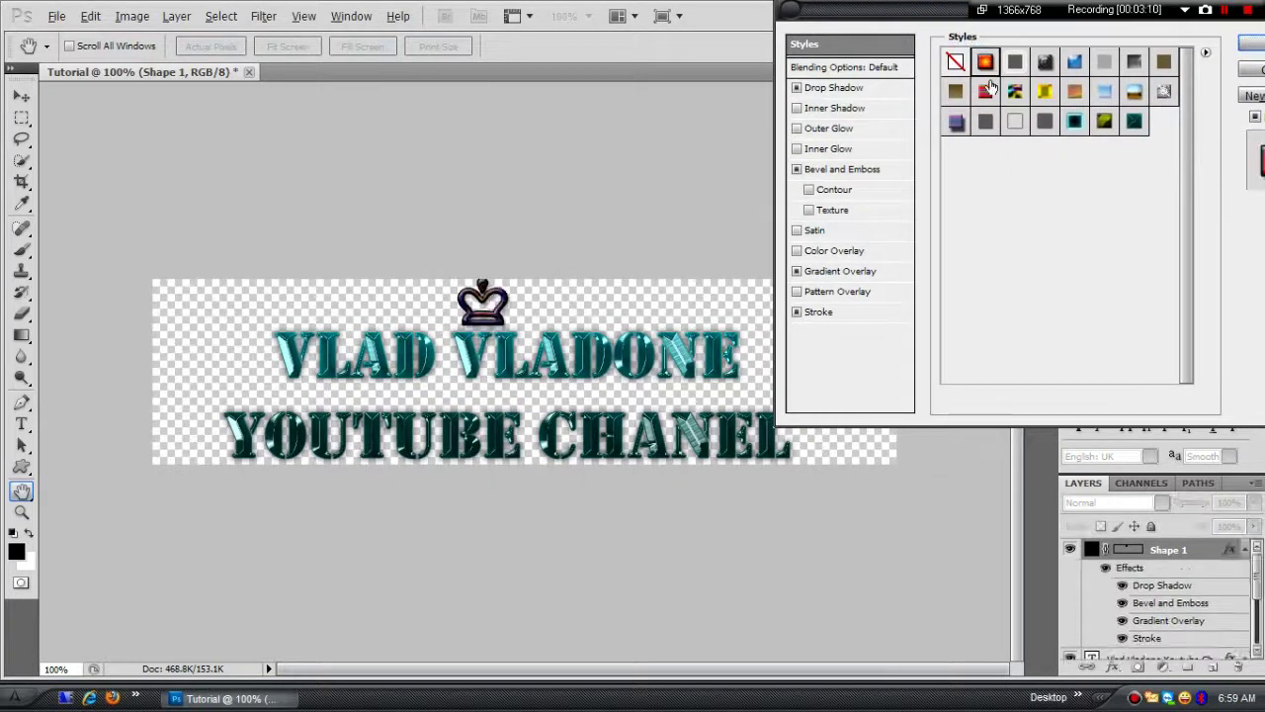
click(1075, 120)
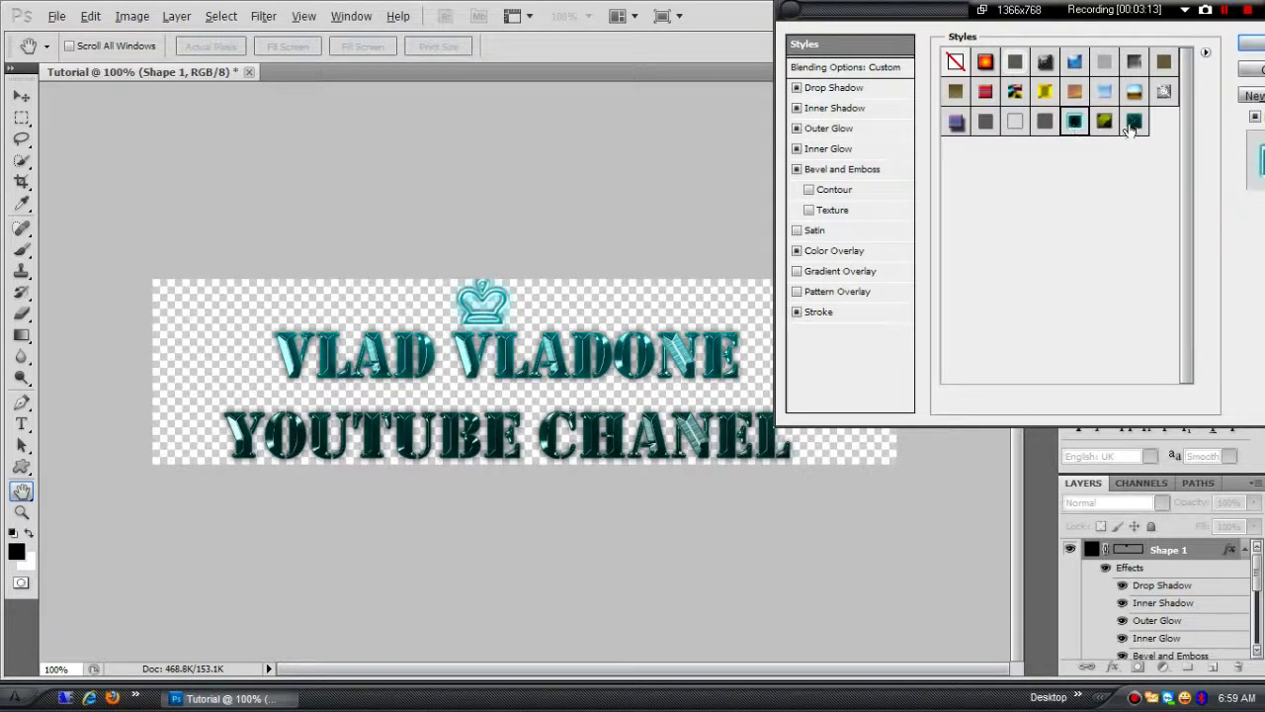
click(1044, 91)
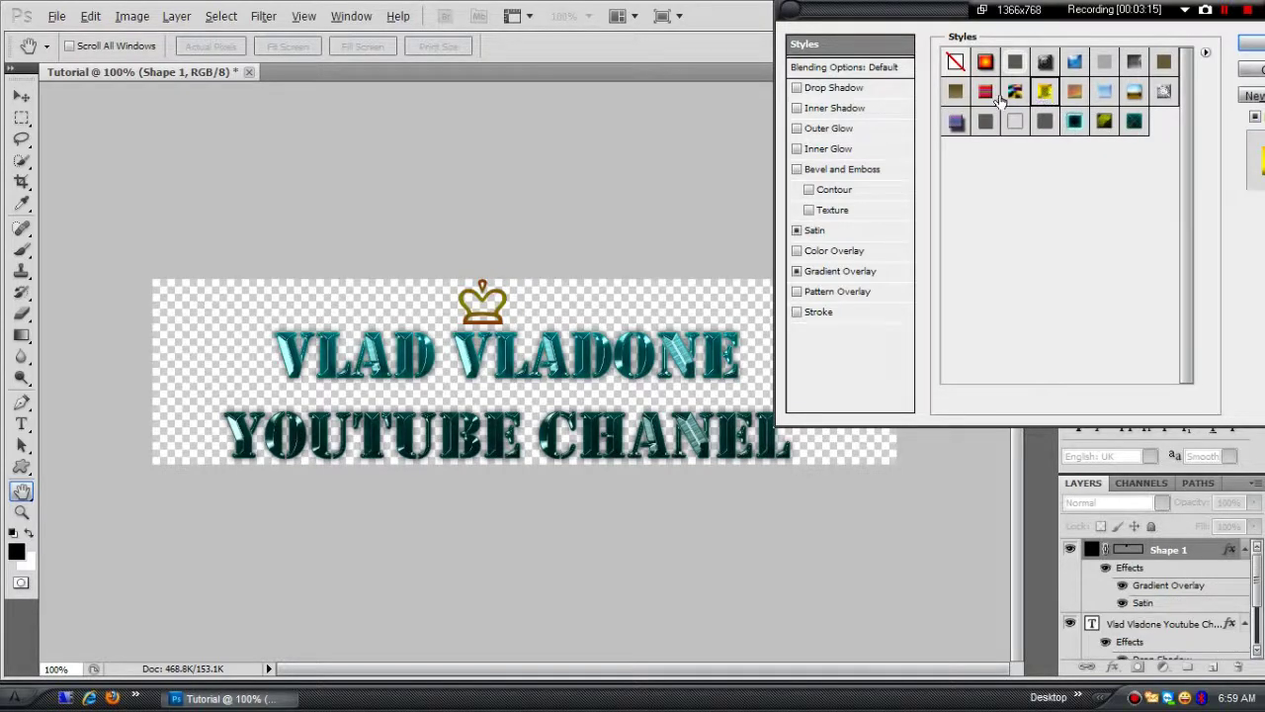
click(1015, 92)
click(1106, 129)
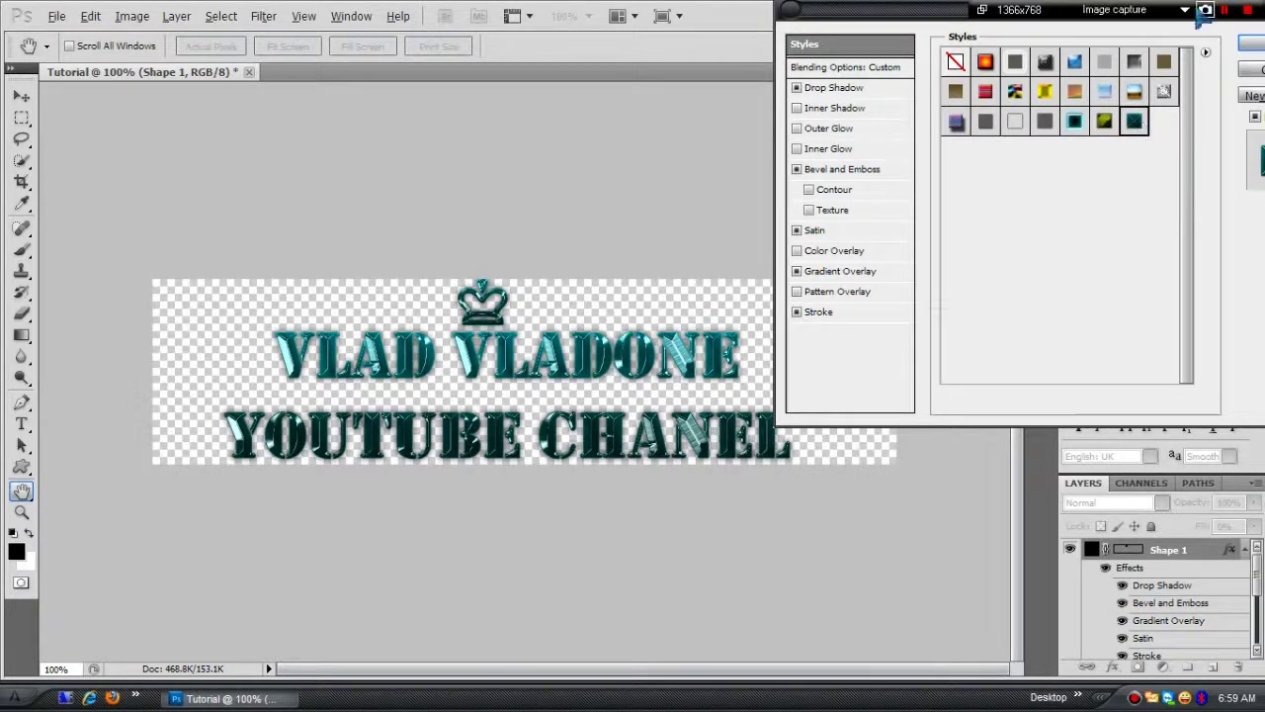
drag(941, 19, 898, 31)
drag(824, 68, 474, 126)
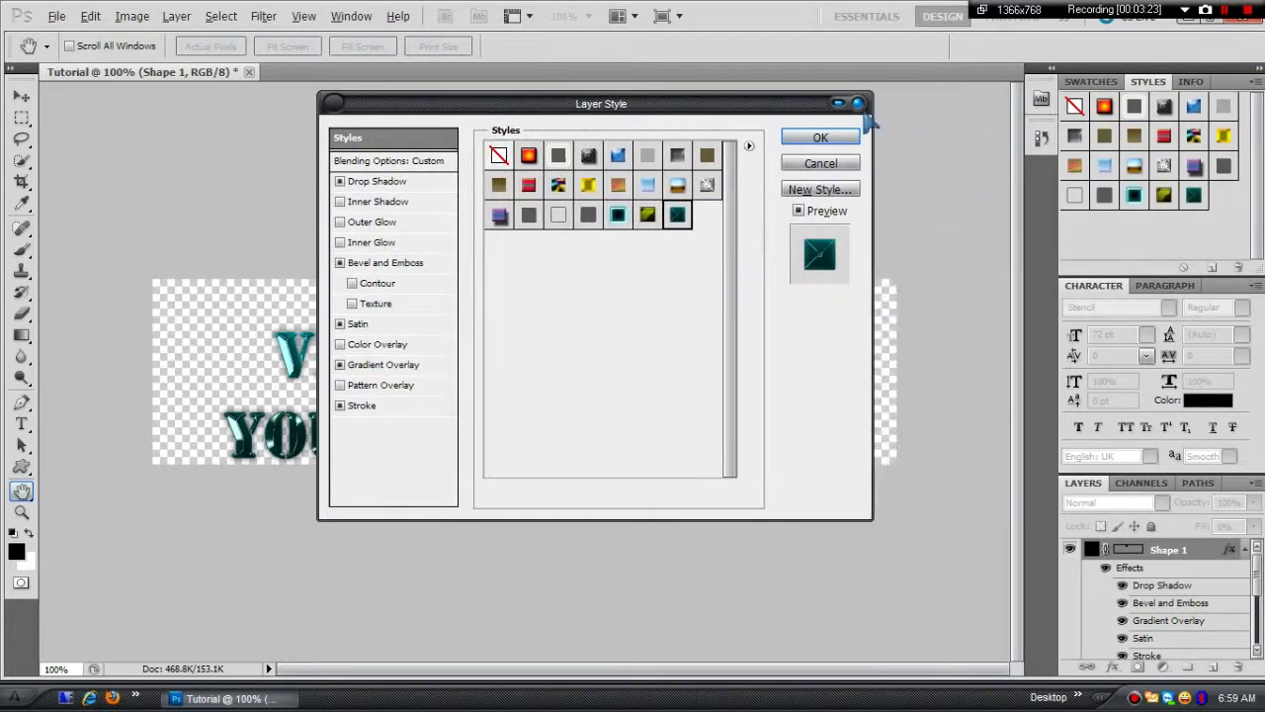
click(829, 138)
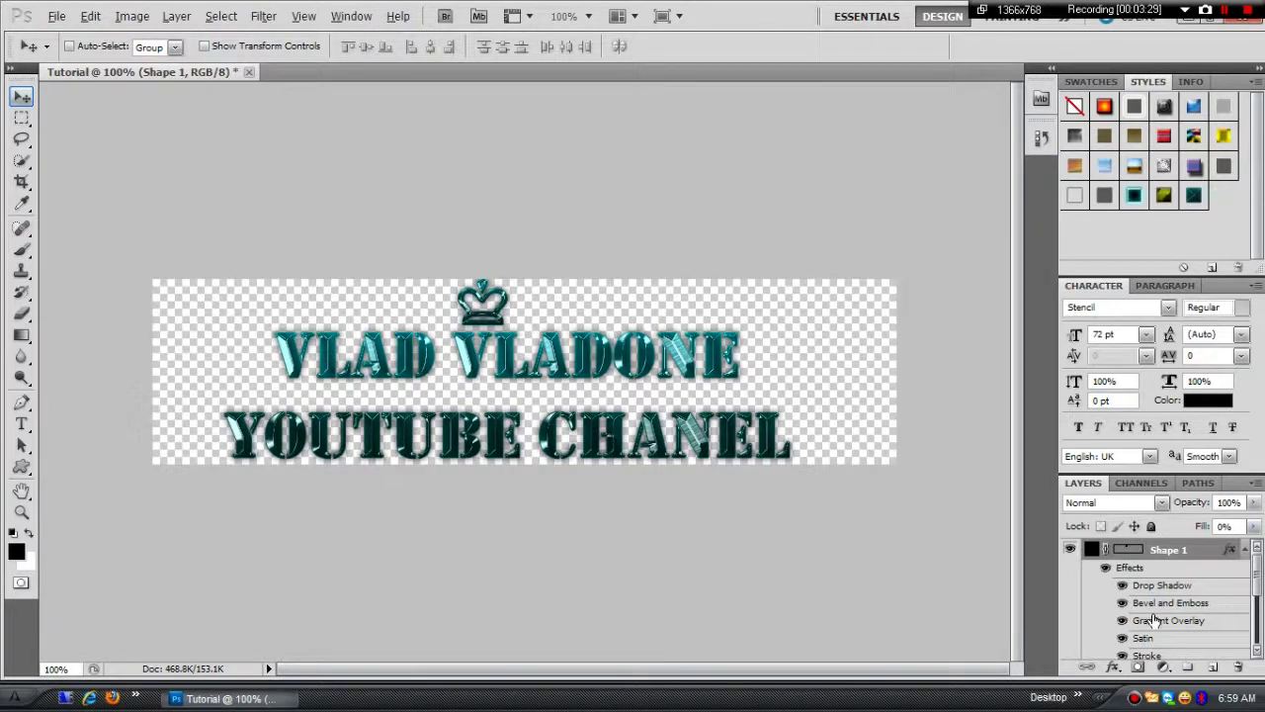
Step: Reposition the banner text slightly right and down under the crown
scroll(1166, 585, down, 1)
scroll(1171, 585, down, 2)
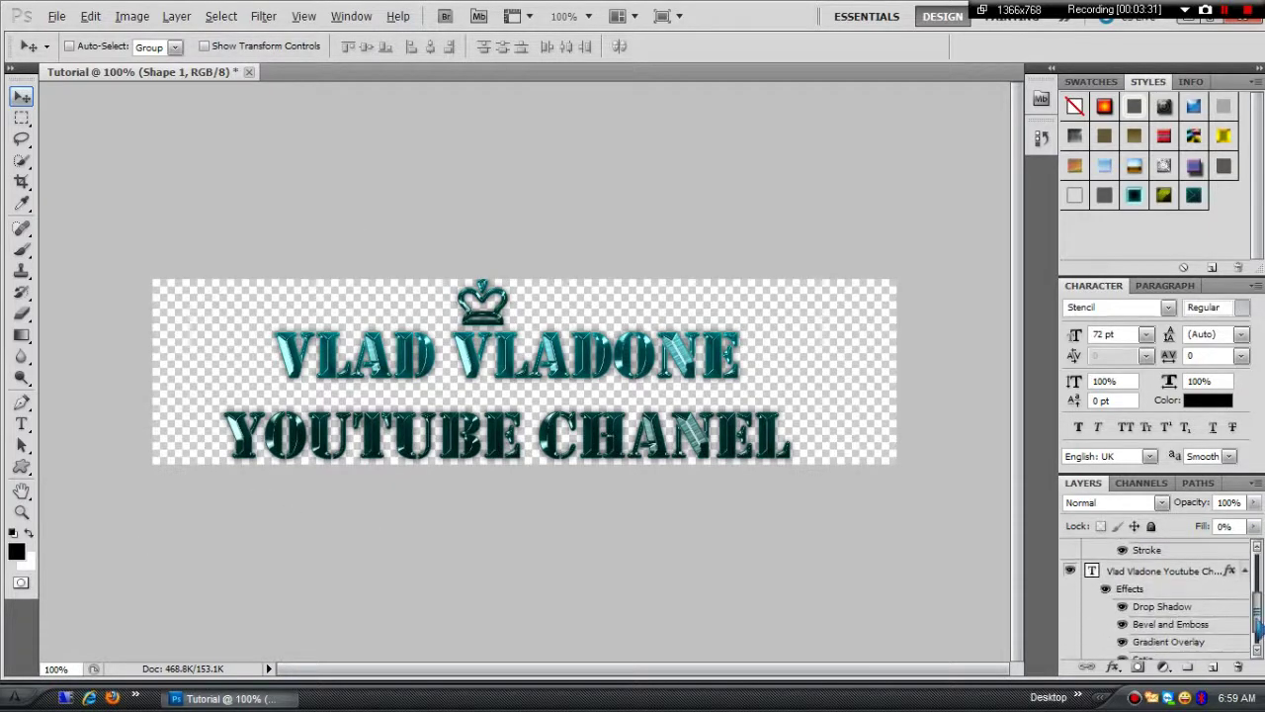
click(1177, 574)
drag(470, 461, 476, 460)
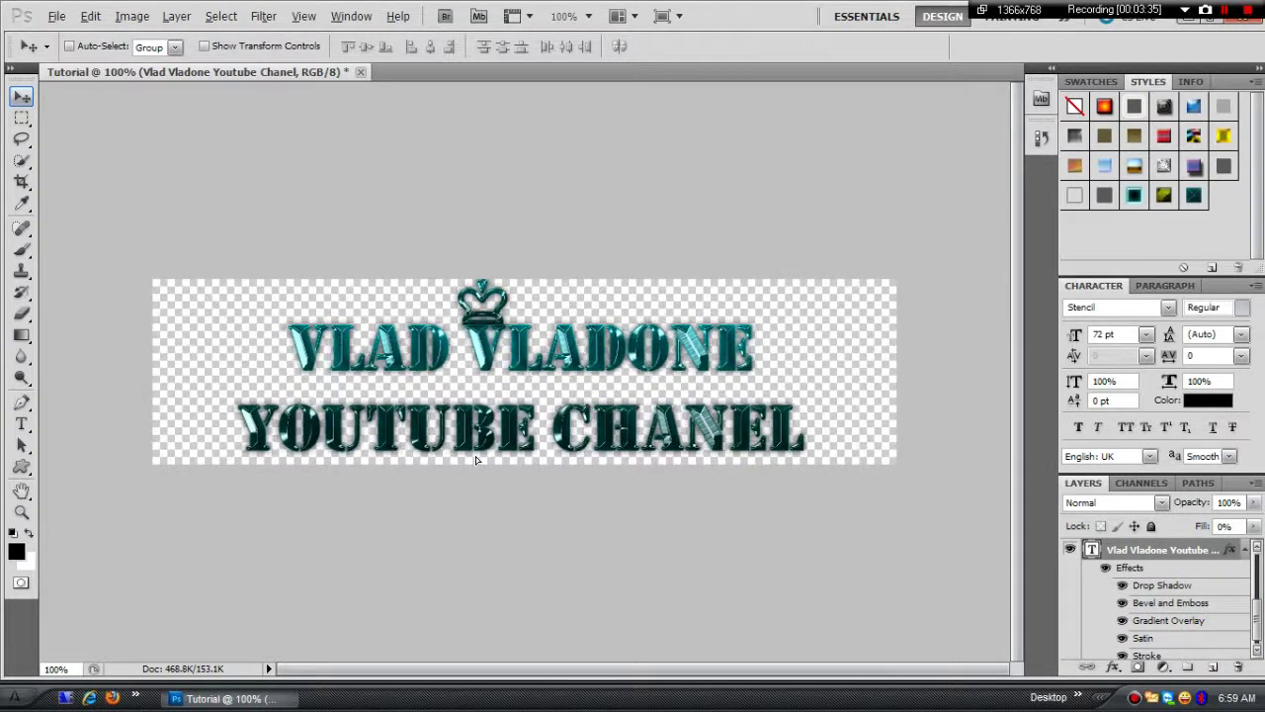
key(shift+Down)
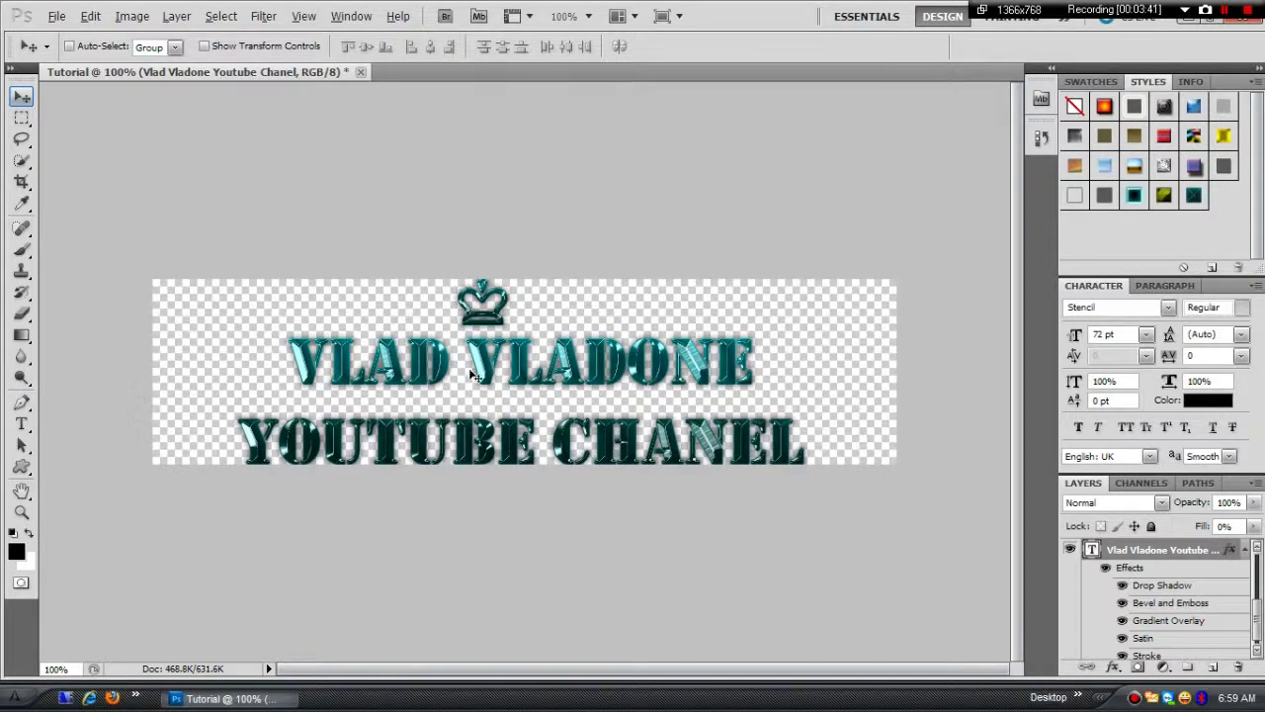
Step: Edit the text to read 'VLADVLADONE YOUTUBE-CHANEL'
click(22, 423)
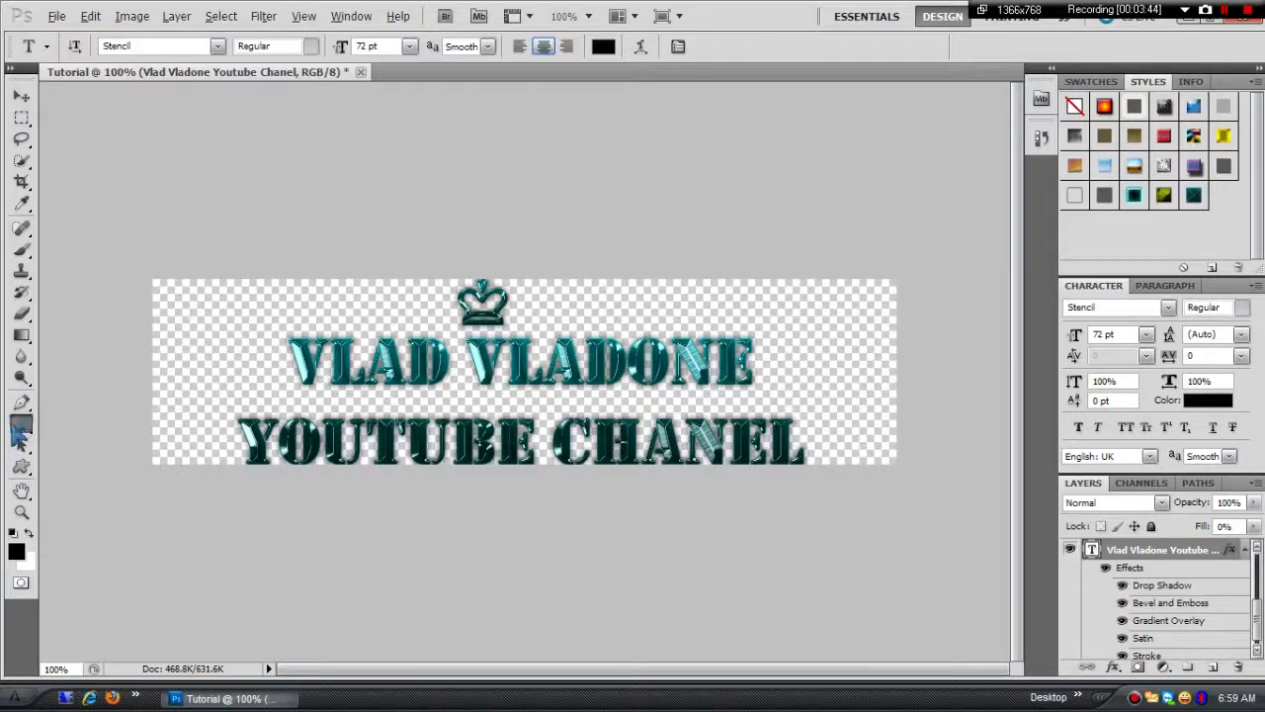
click(532, 370)
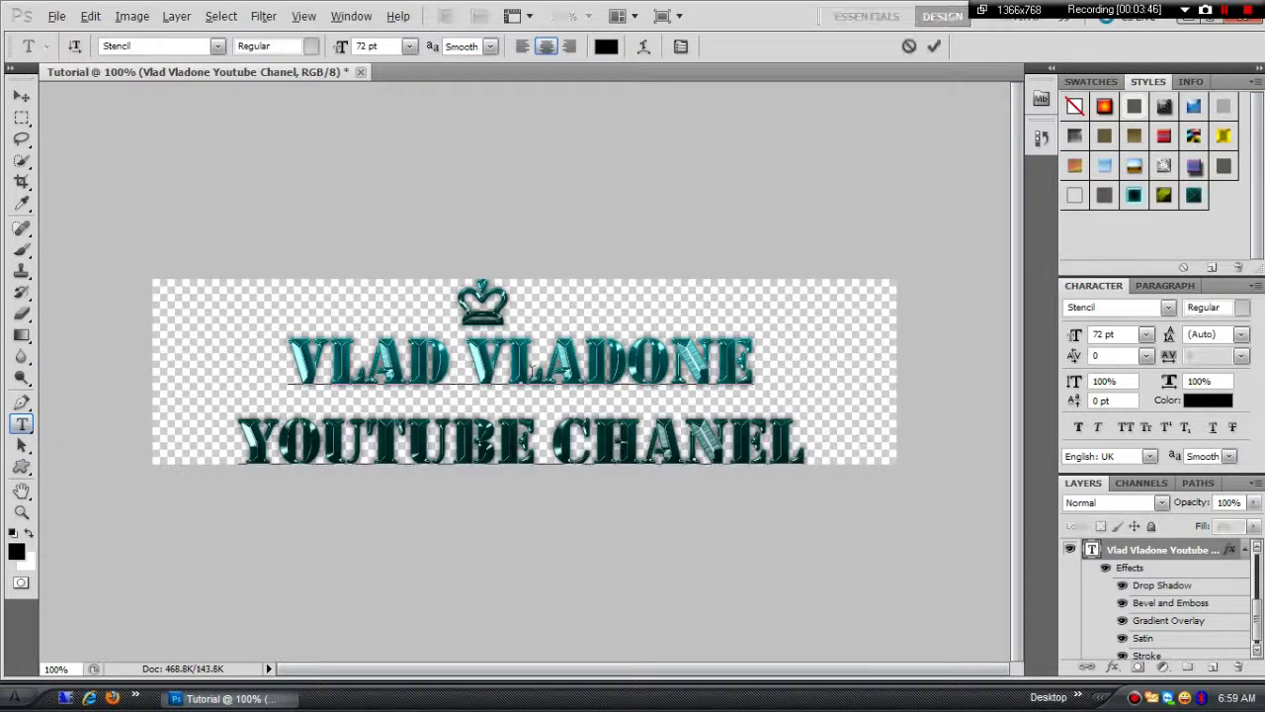
key(BackSpace)
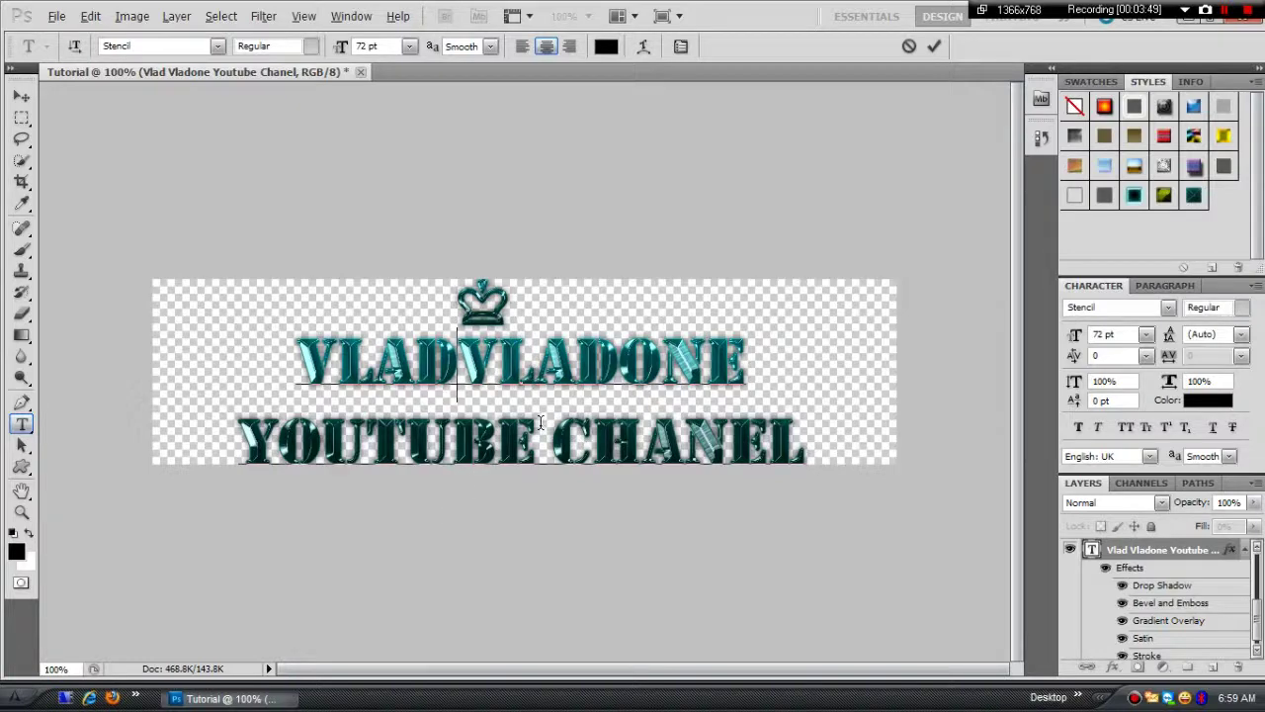
key(BackSpace)
text(-)
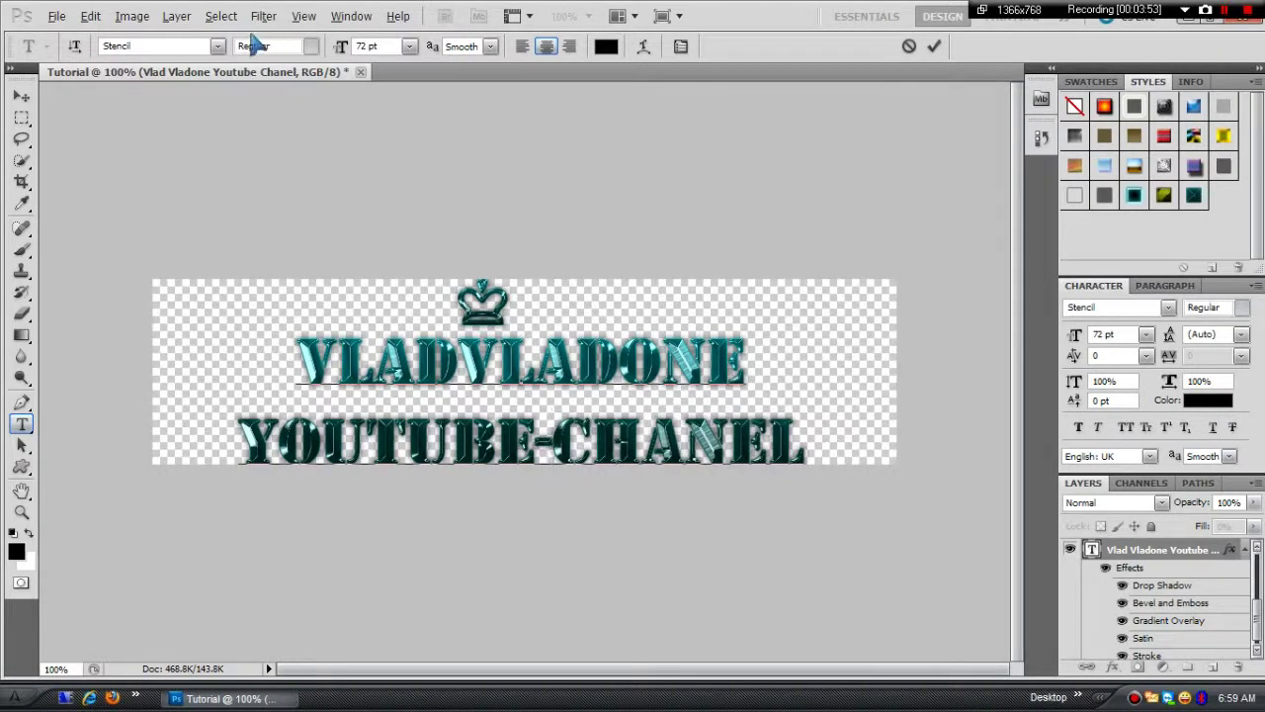
Step: Save the banner document
click(57, 16)
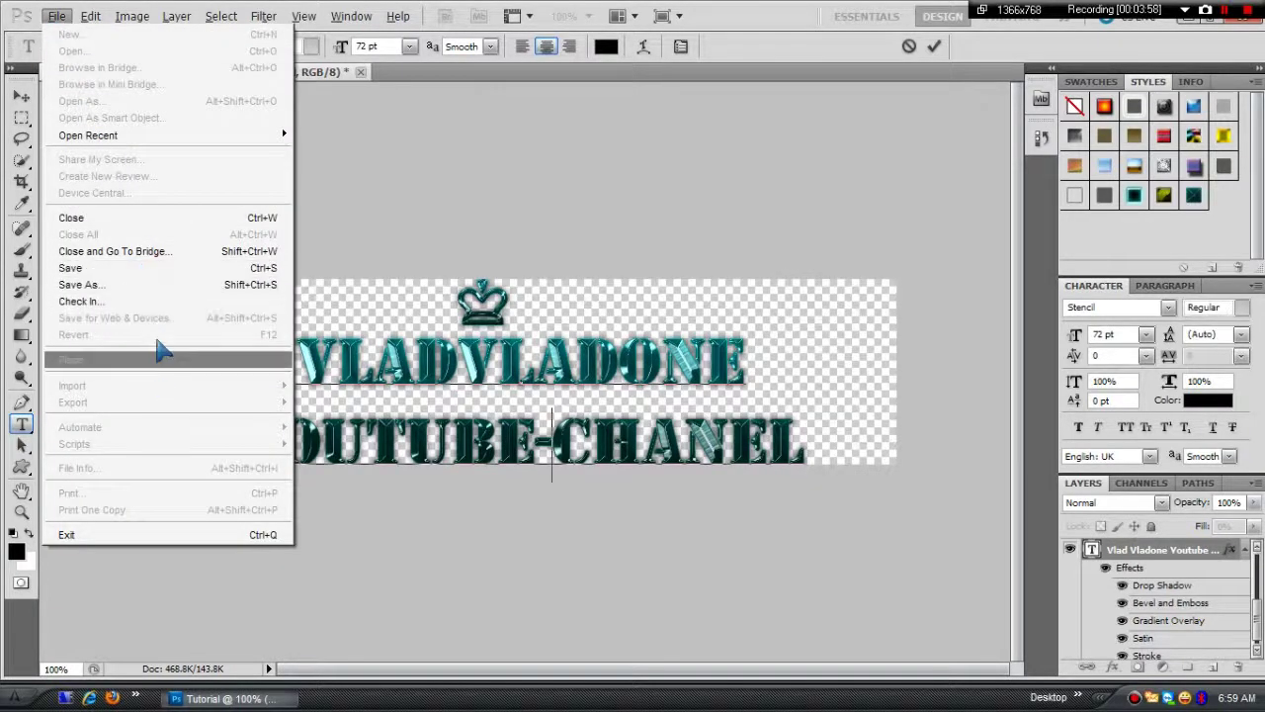
click(197, 270)
key(v)
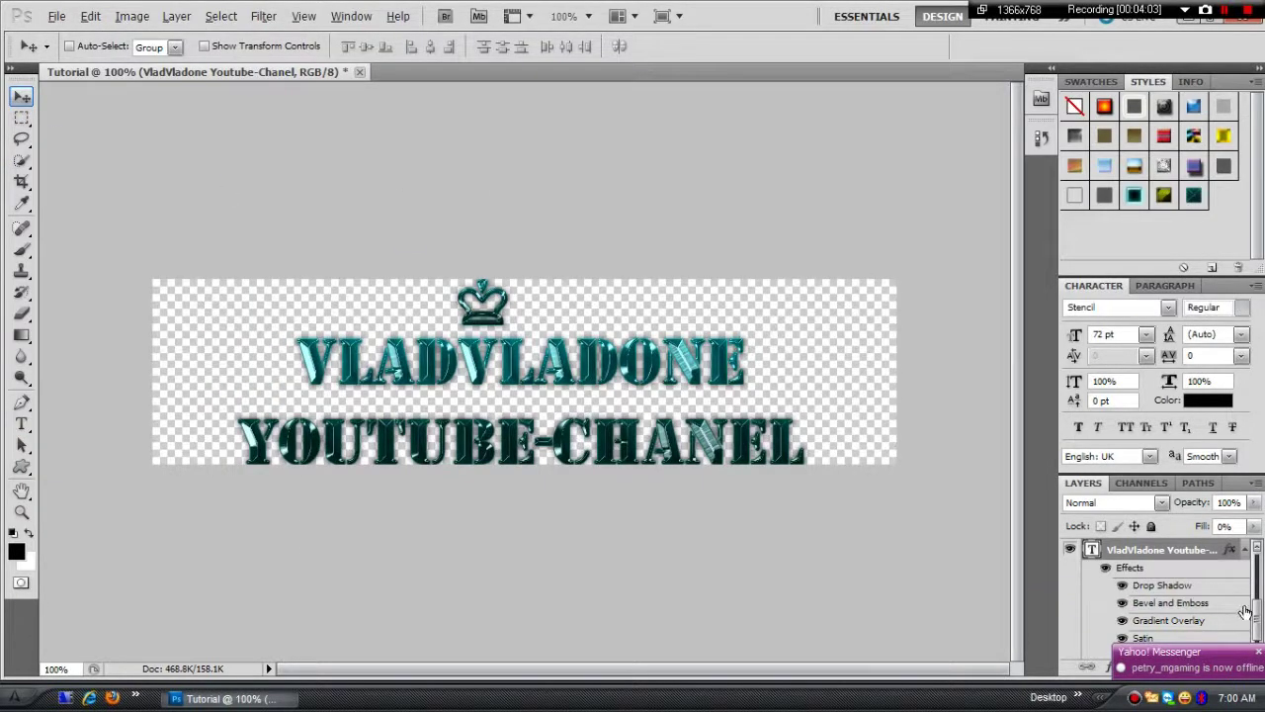
Step: Hide and re-show the crown layer to compare the banner
scroll(1247, 613, down, 5)
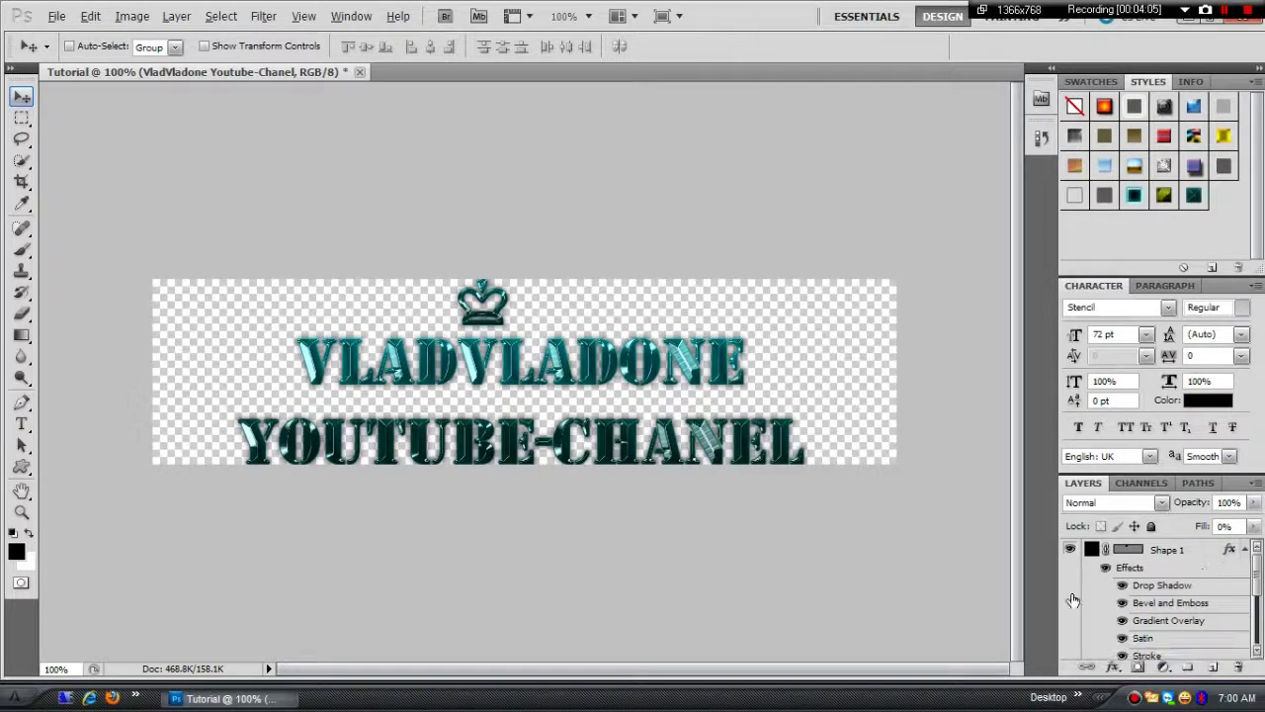
click(1069, 549)
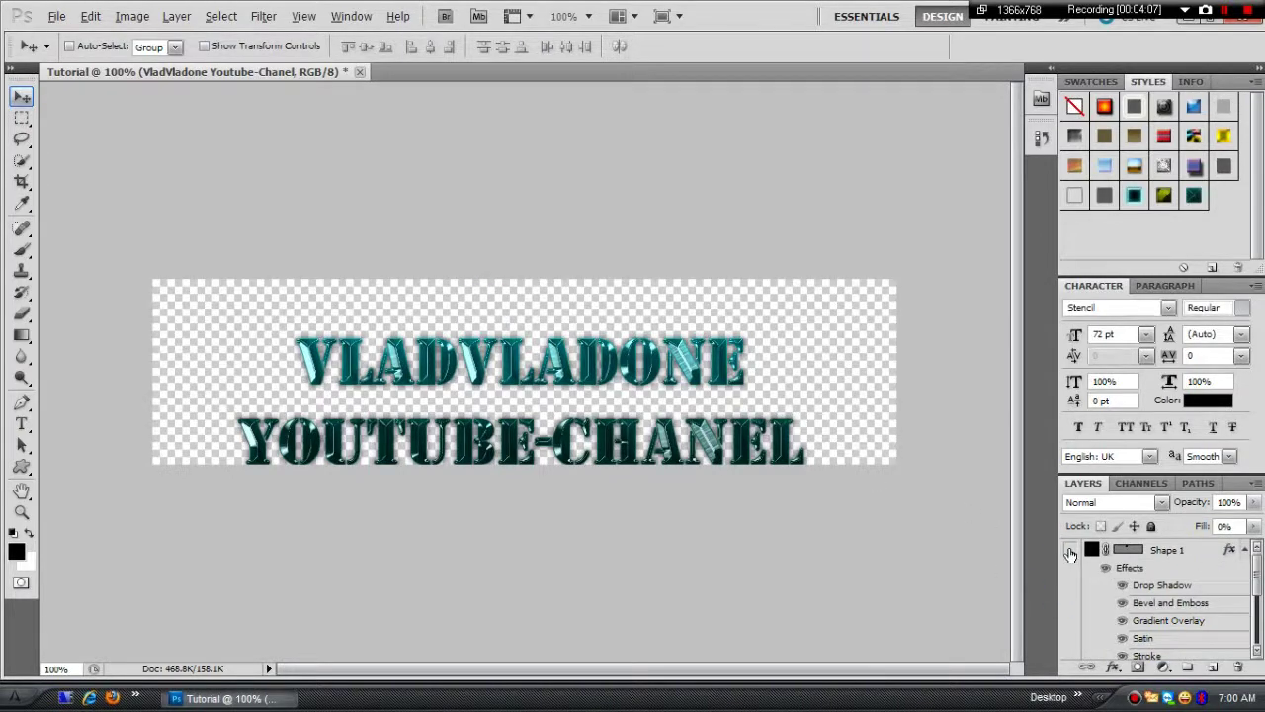
click(1070, 549)
click(54, 17)
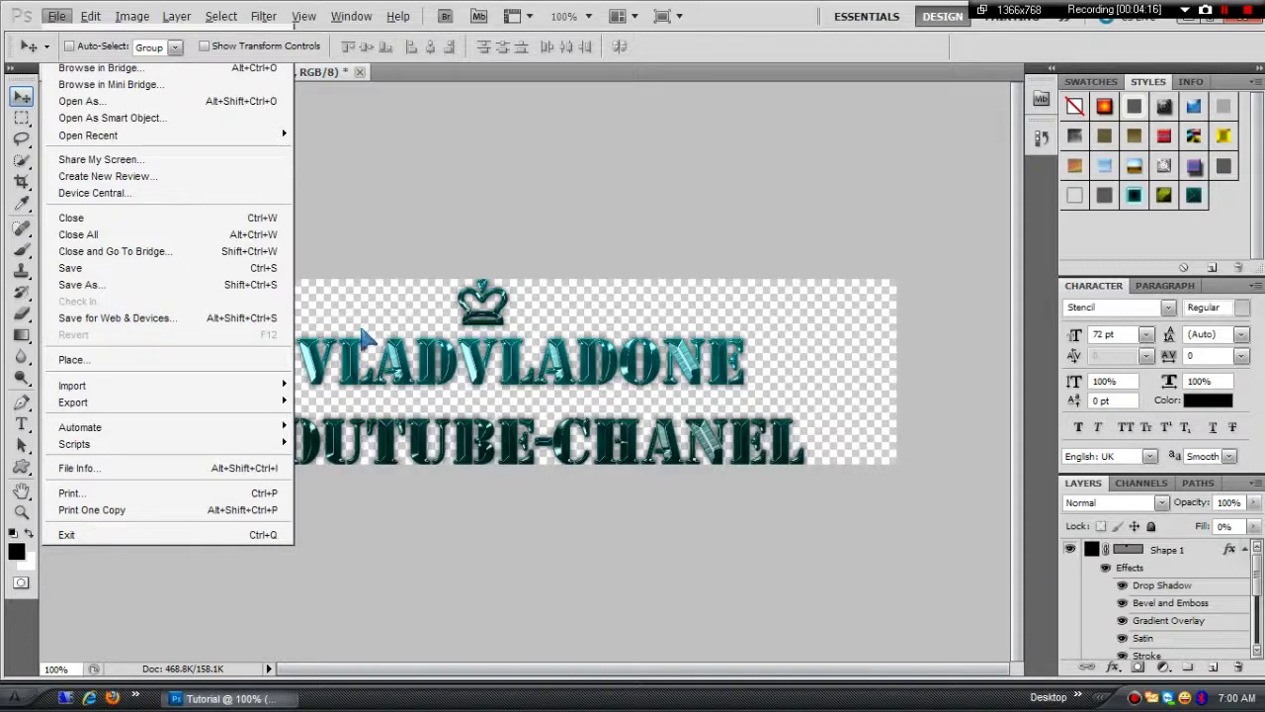
Step: Set Save for Web & Devices to transparent PNG-24 at 800 x 200 and proceed to save
key(ctrl+alt+shift+s)
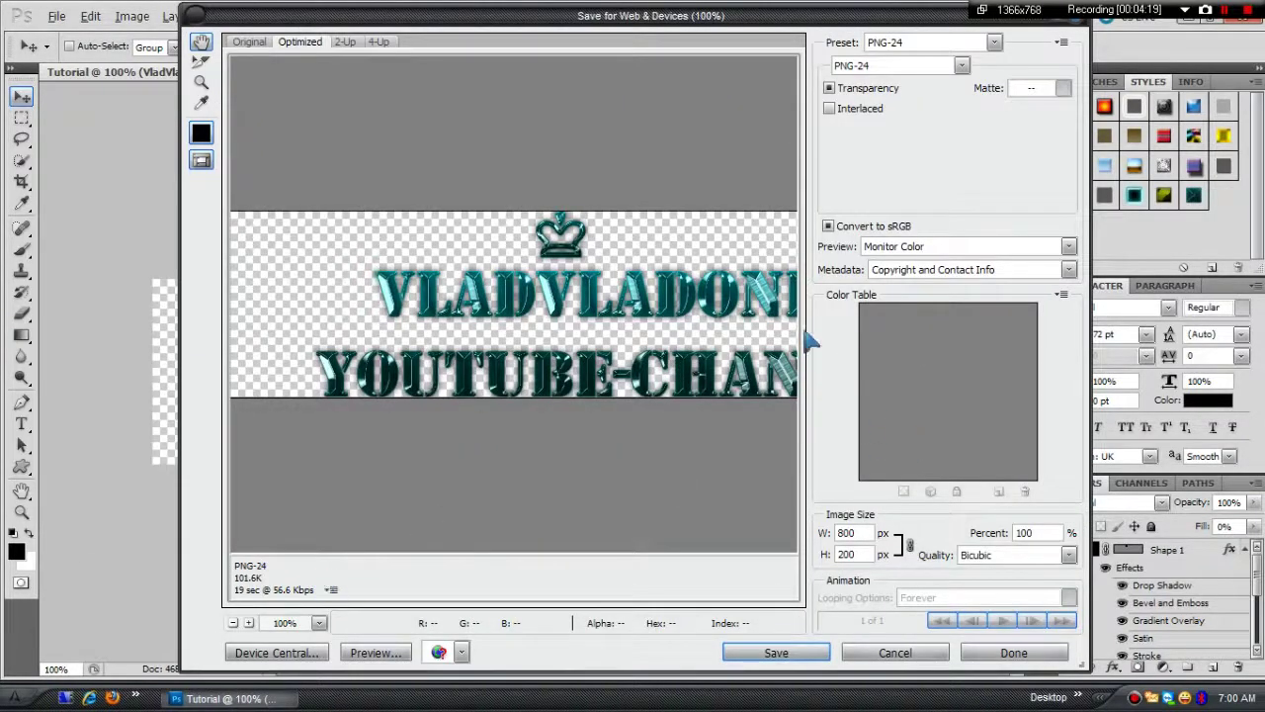
drag(895, 20, 818, 19)
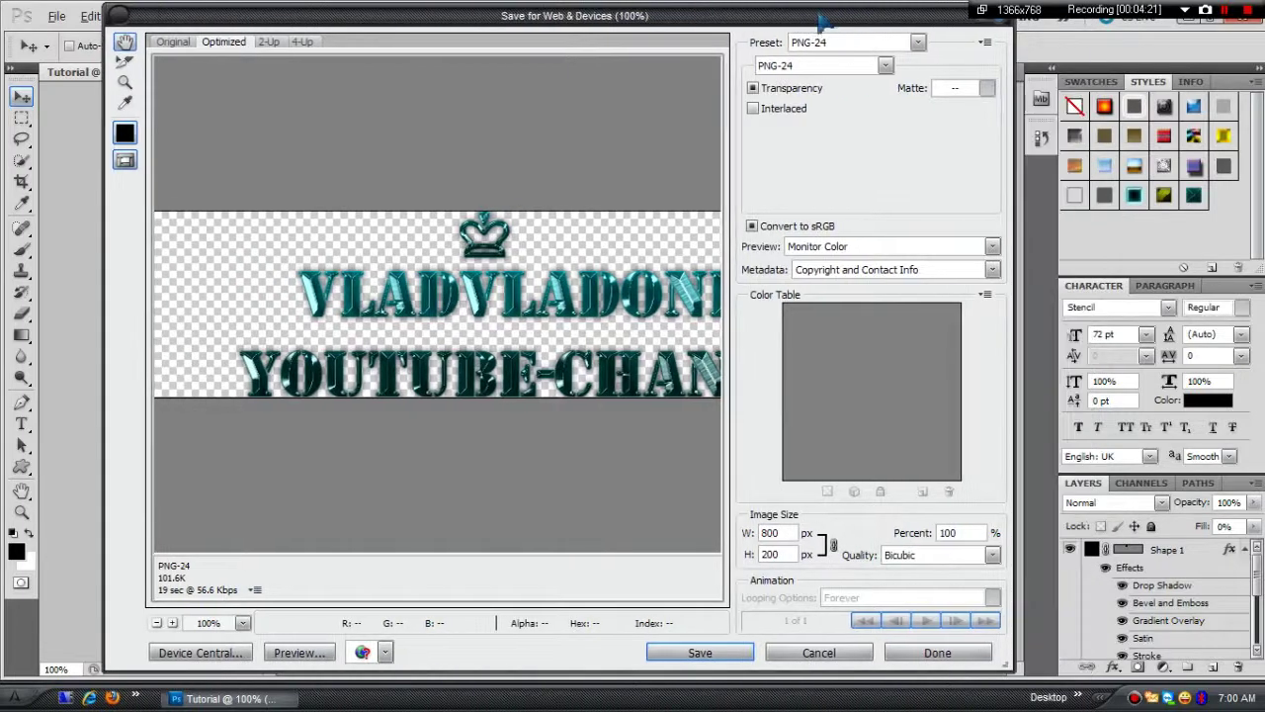
click(917, 43)
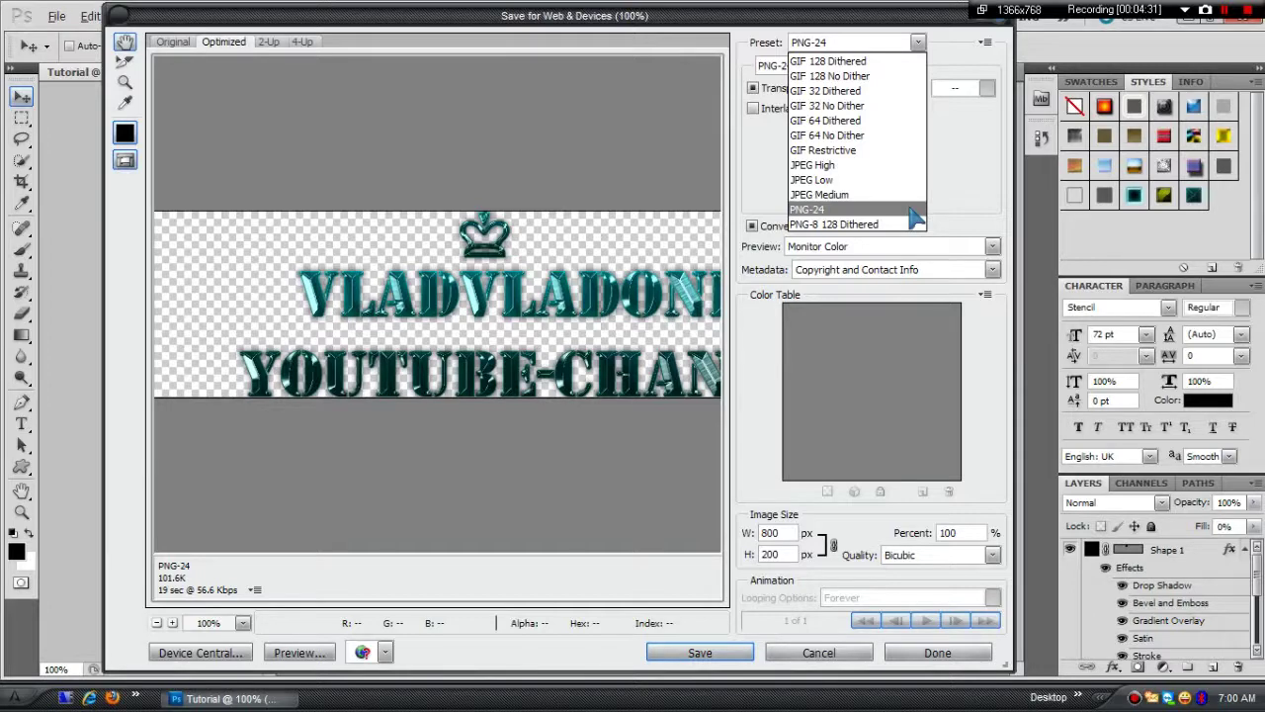
click(918, 220)
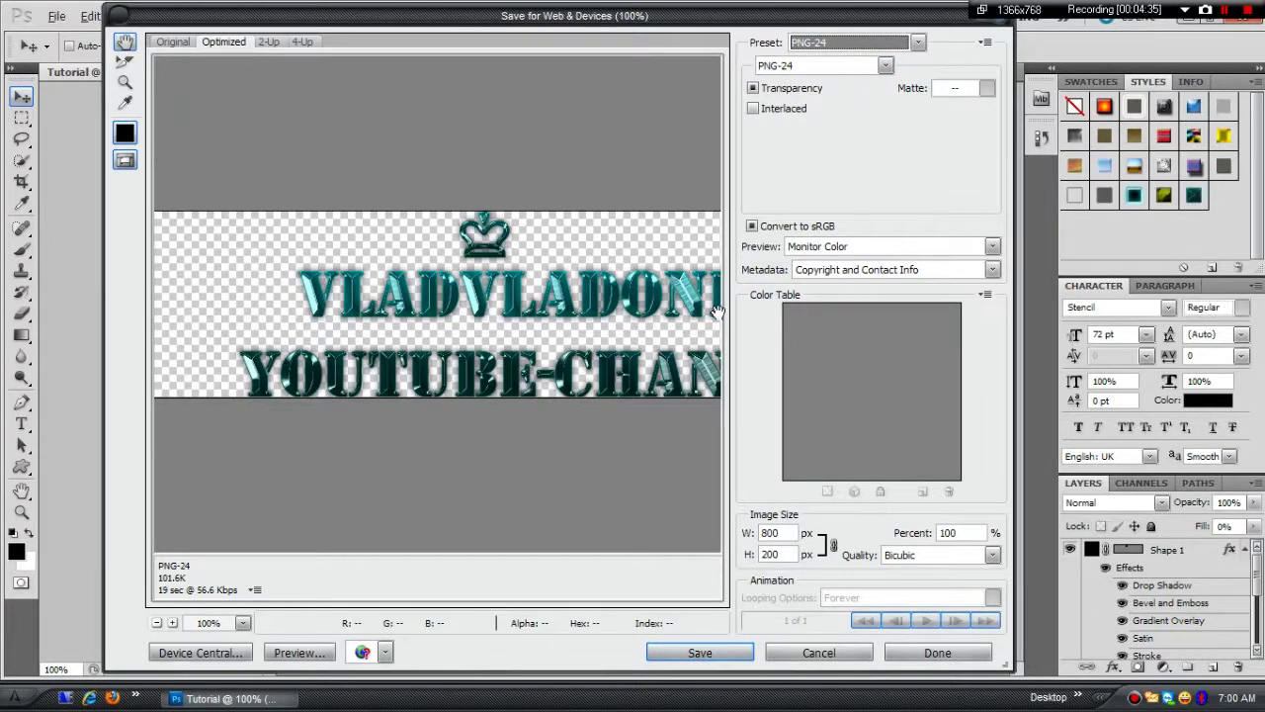
click(683, 657)
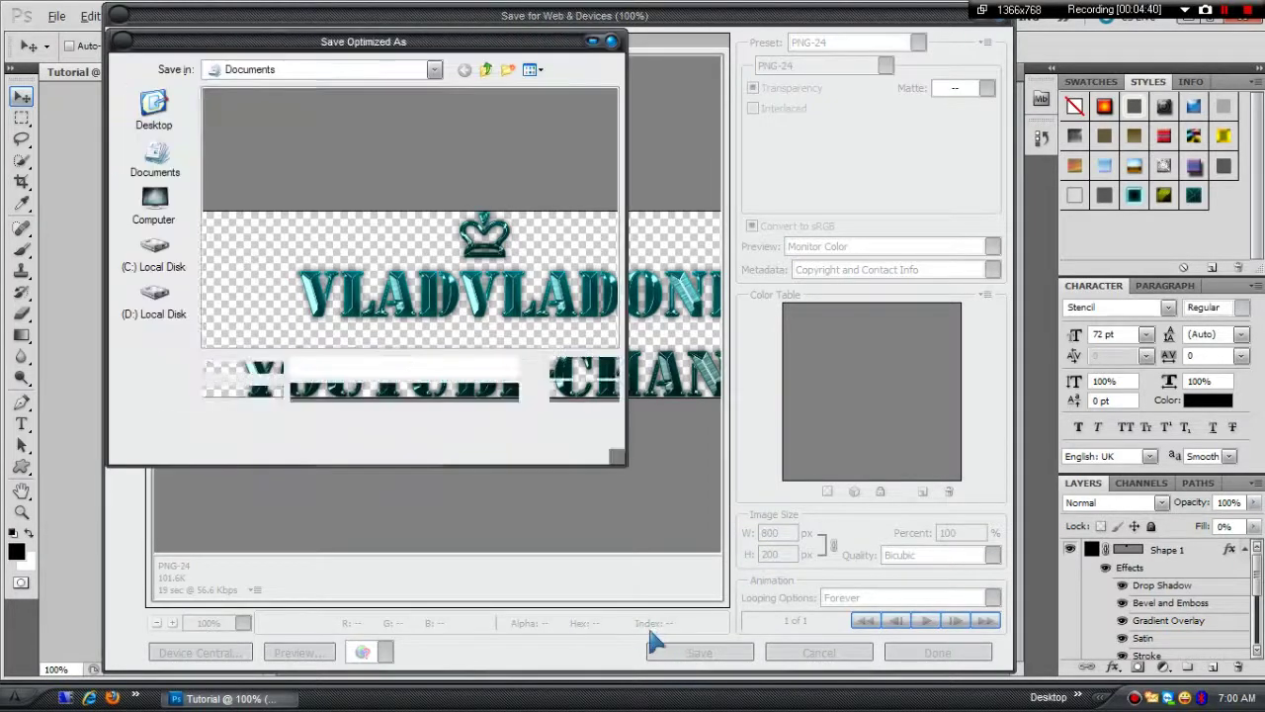
Step: Save Tutorial.png into a newly created Tutoriale folder on drive D:
click(168, 123)
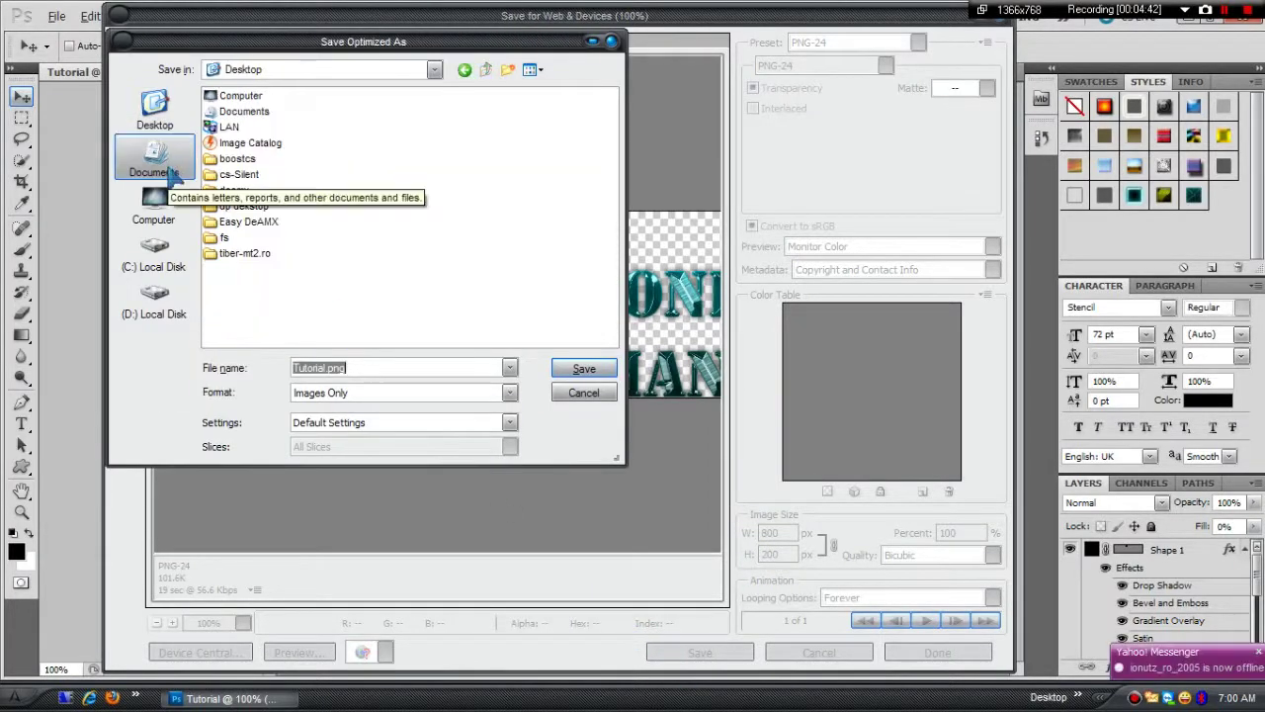
click(166, 215)
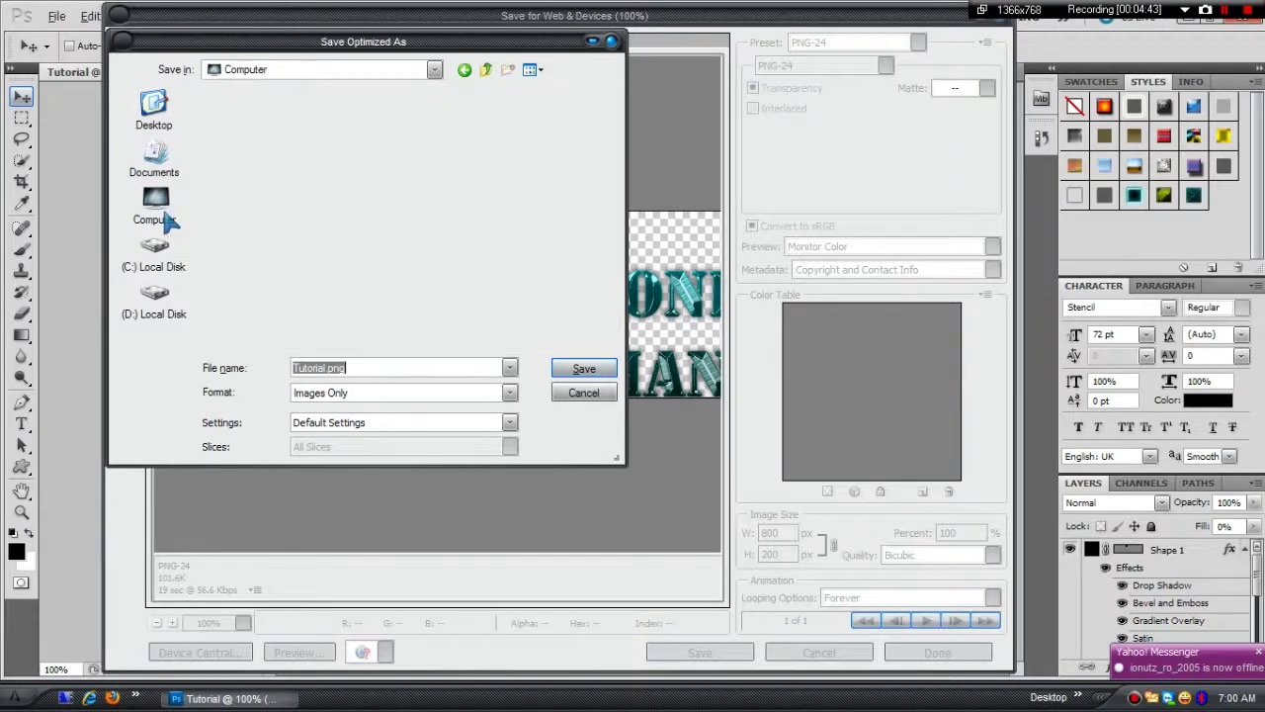
double_click(259, 131)
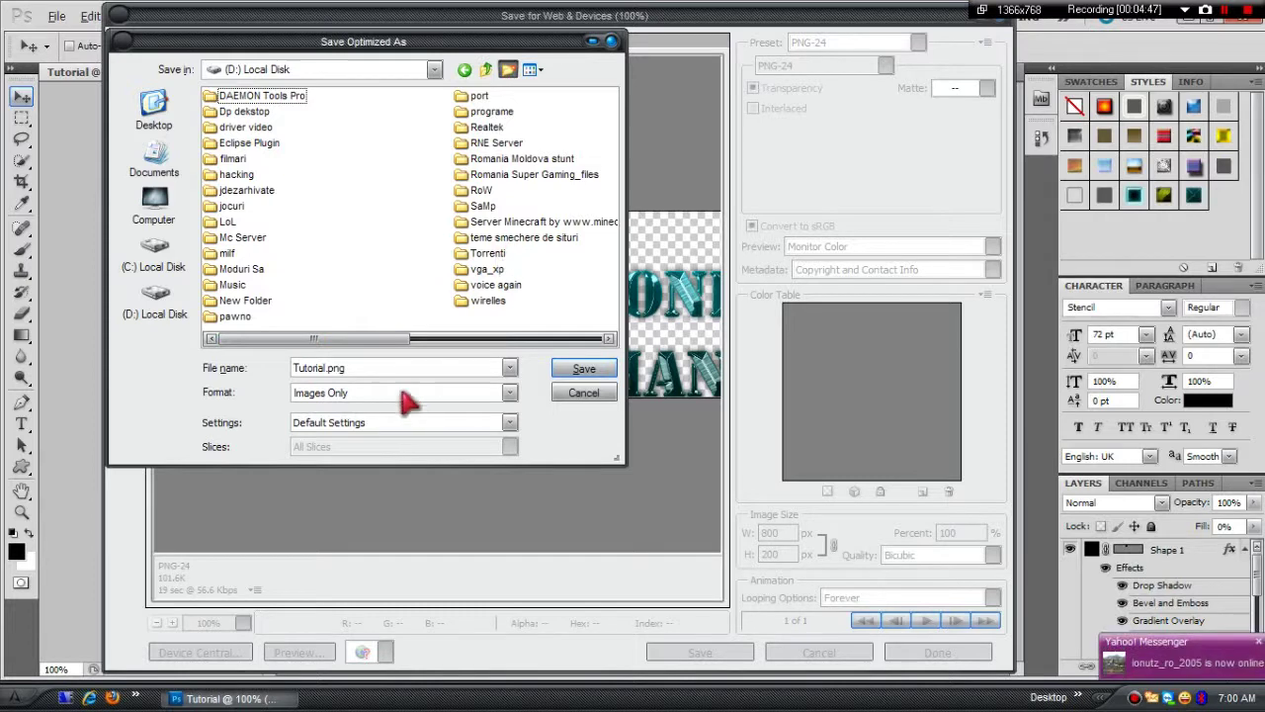
click(507, 69)
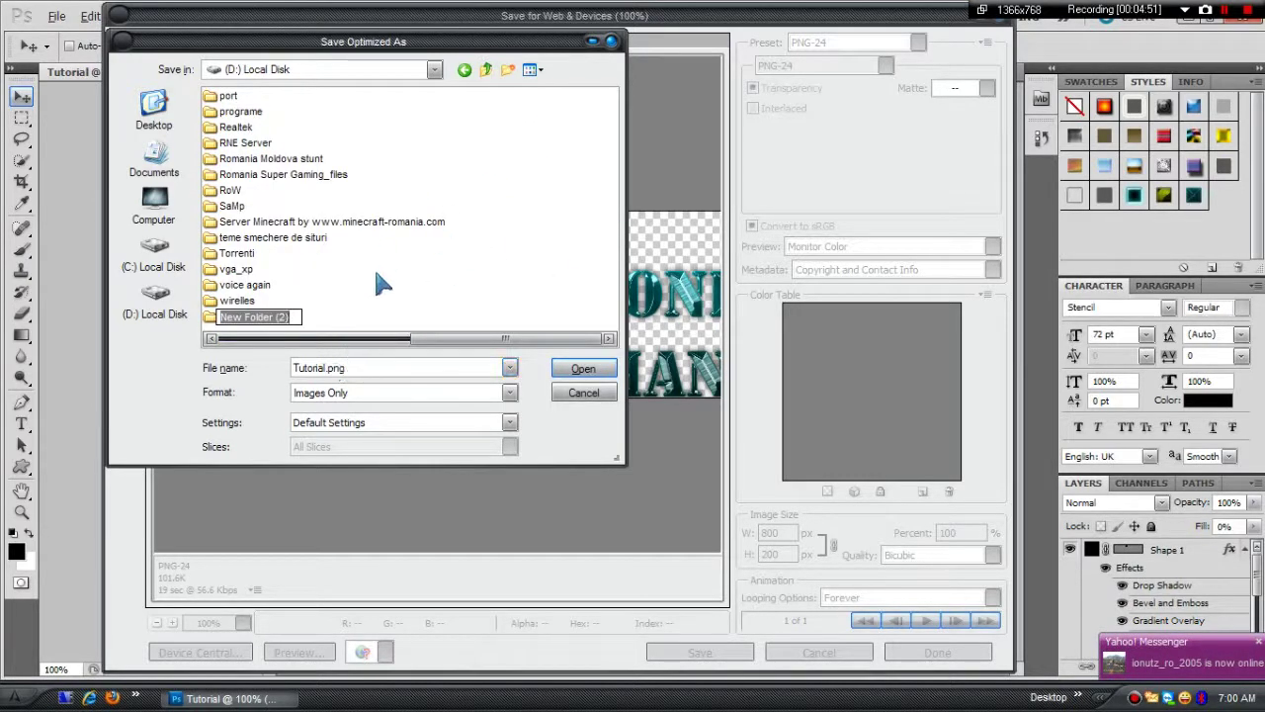
text(Tu)
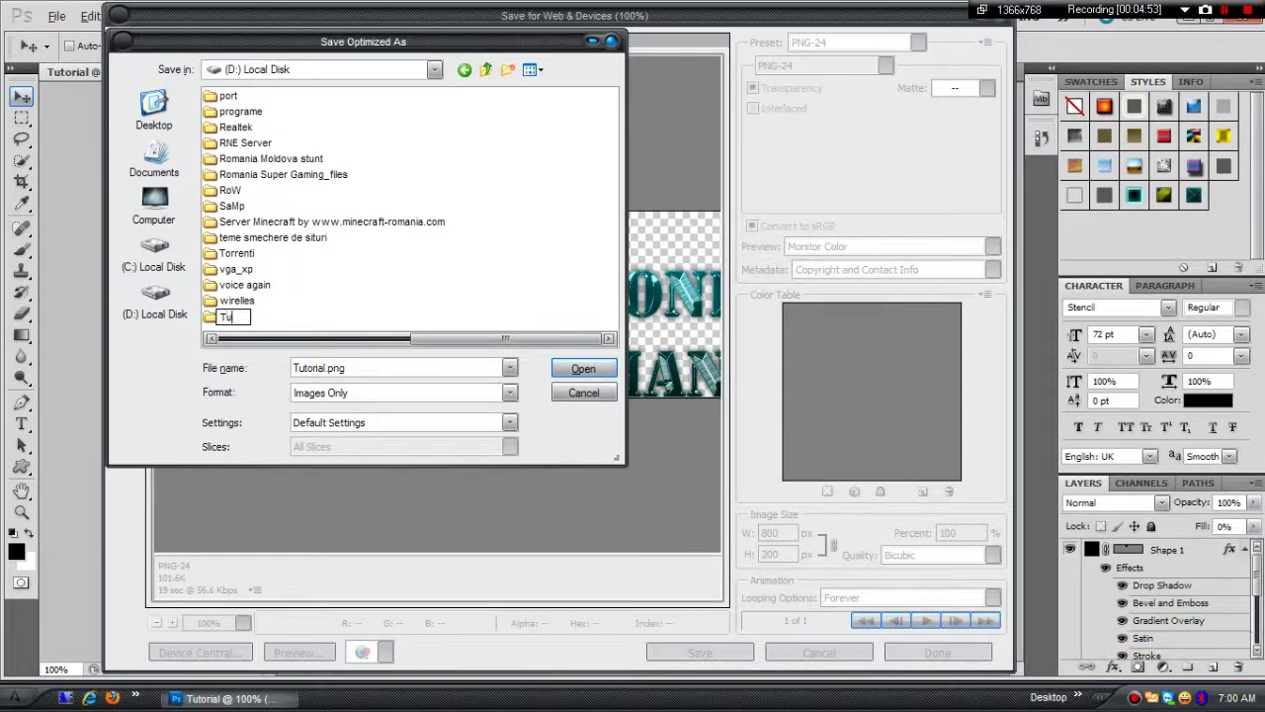
text(toriale)
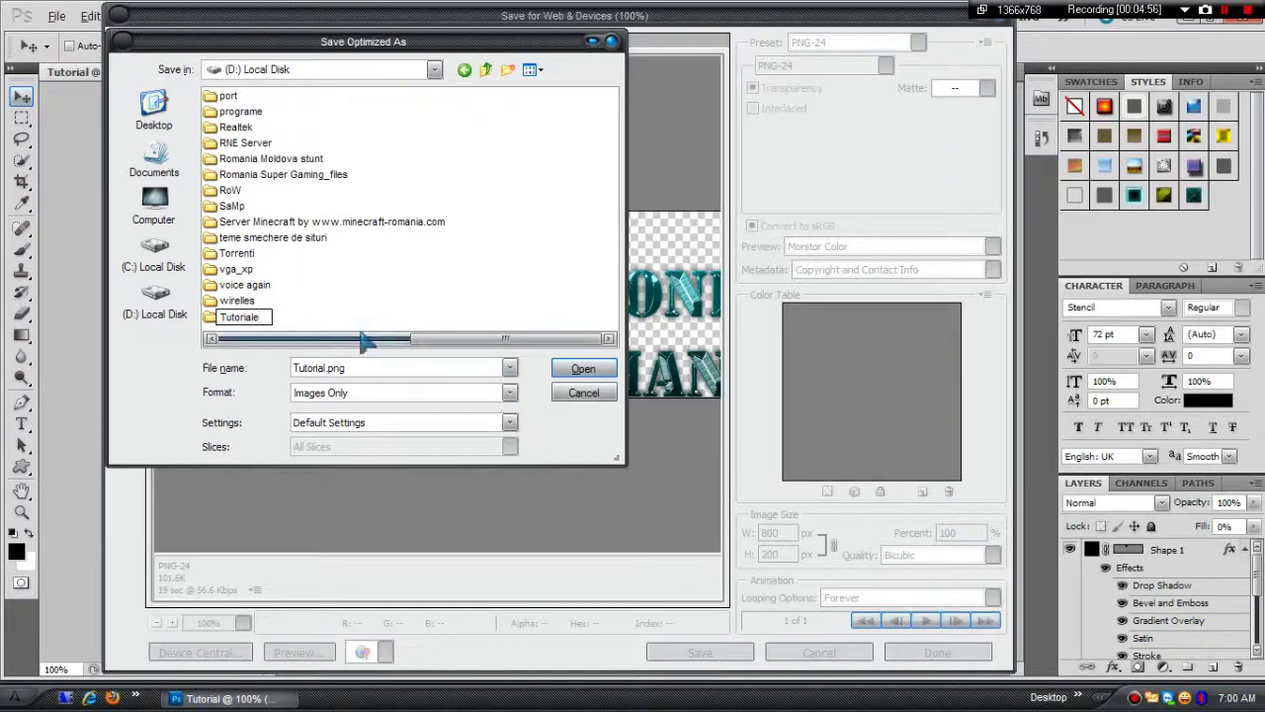
click(354, 319)
double_click(485, 318)
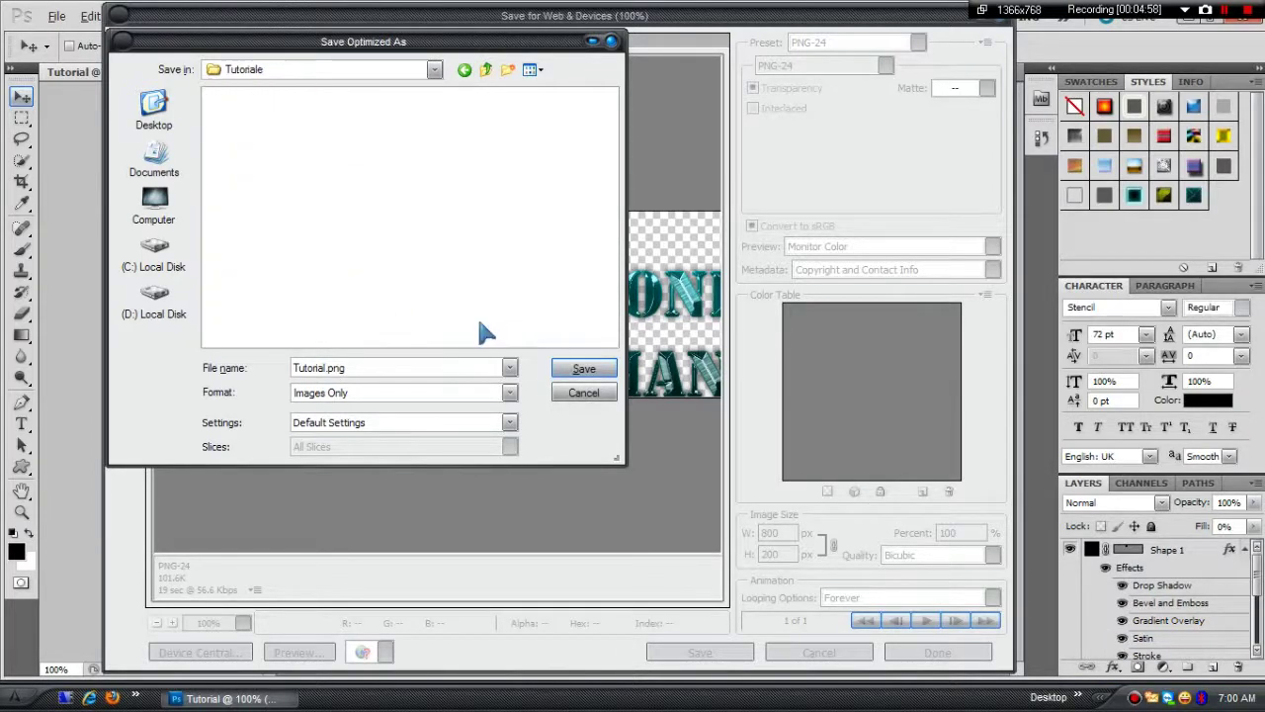
click(583, 369)
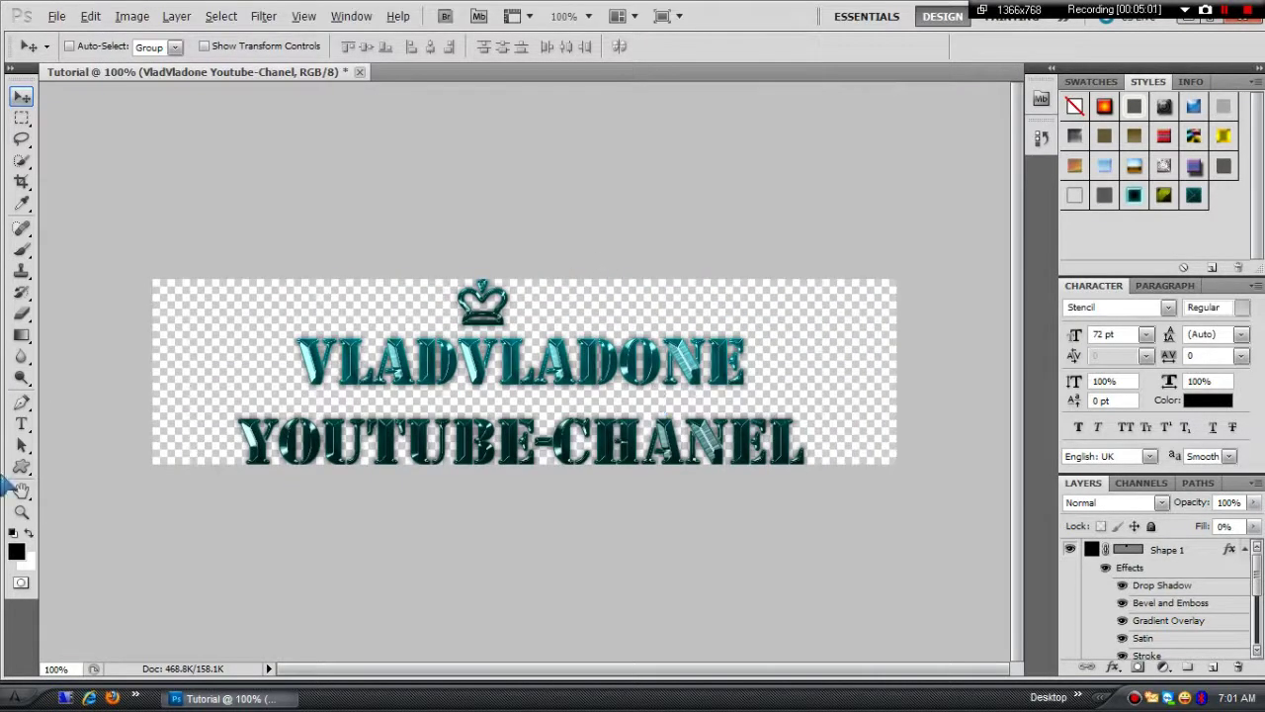
Step: Browse to D:\Tutoriale in Explorer and open Tutorial.png in the picture viewer
click(14, 698)
click(227, 432)
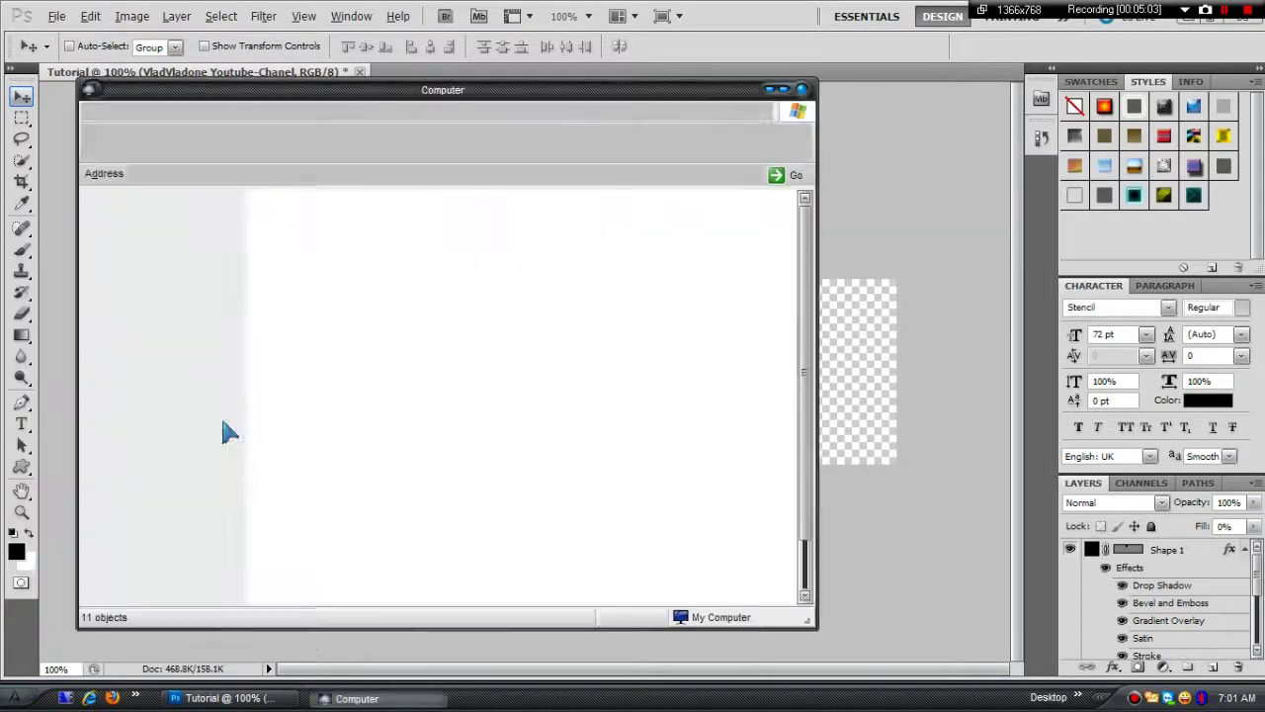
click(752, 174)
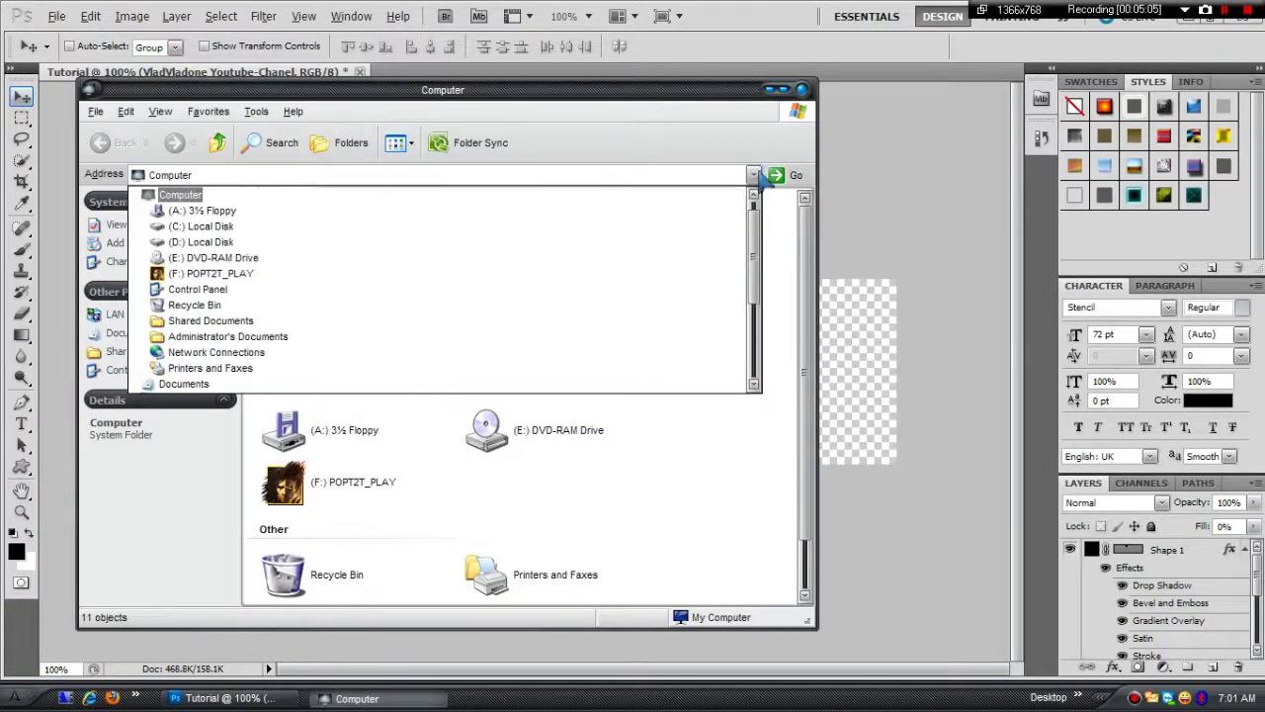
click(661, 242)
text(t)
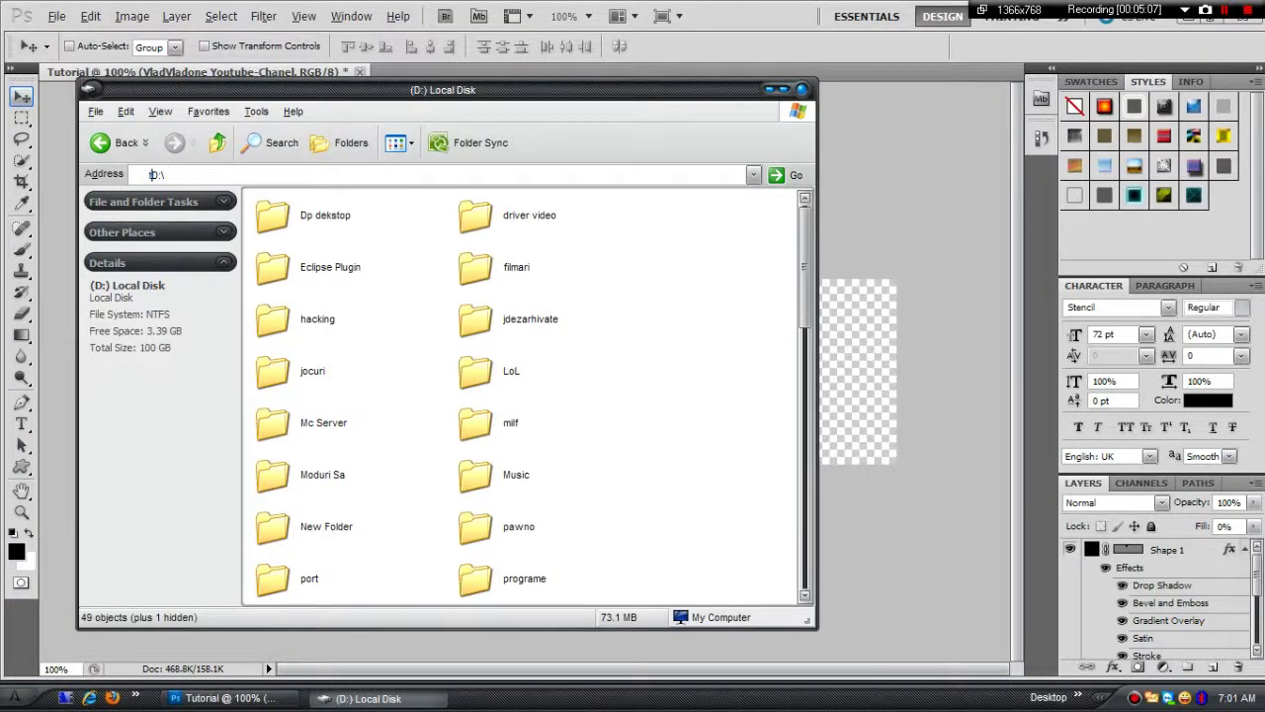
click(721, 366)
key(t)
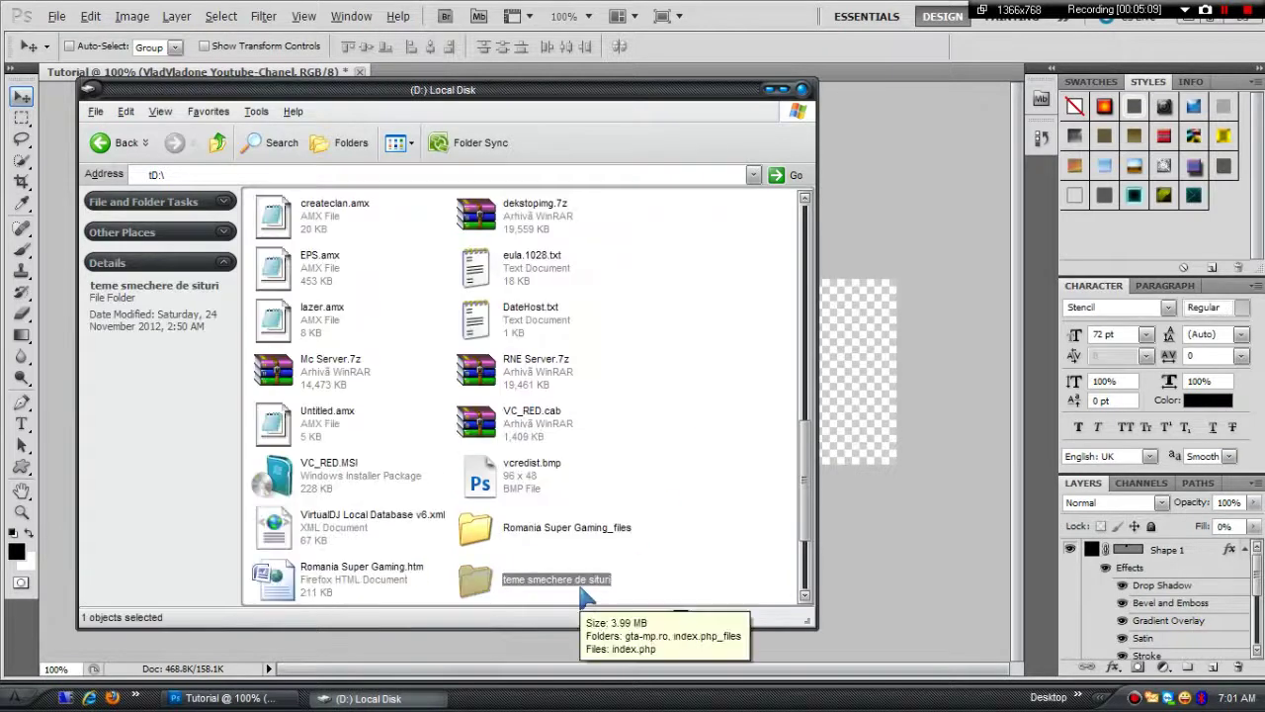
scroll(599, 531, down, 2)
scroll(353, 548, down, 1)
double_click(309, 567)
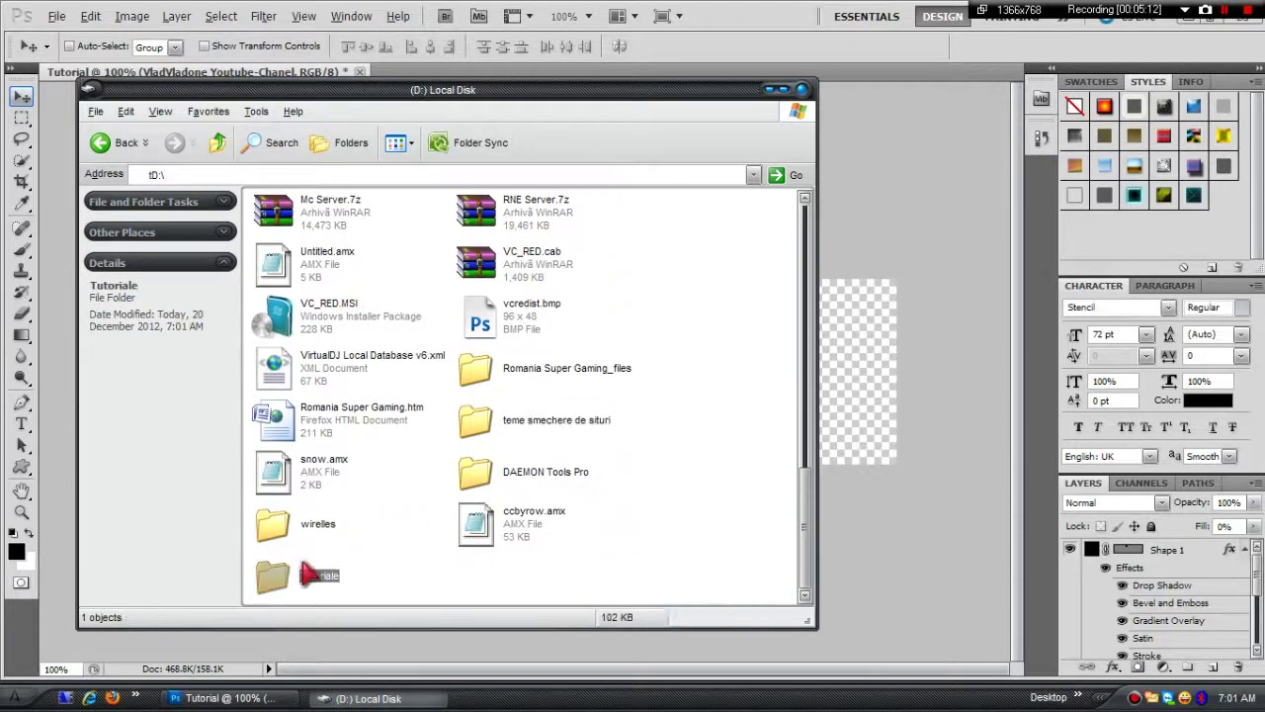
double_click(329, 533)
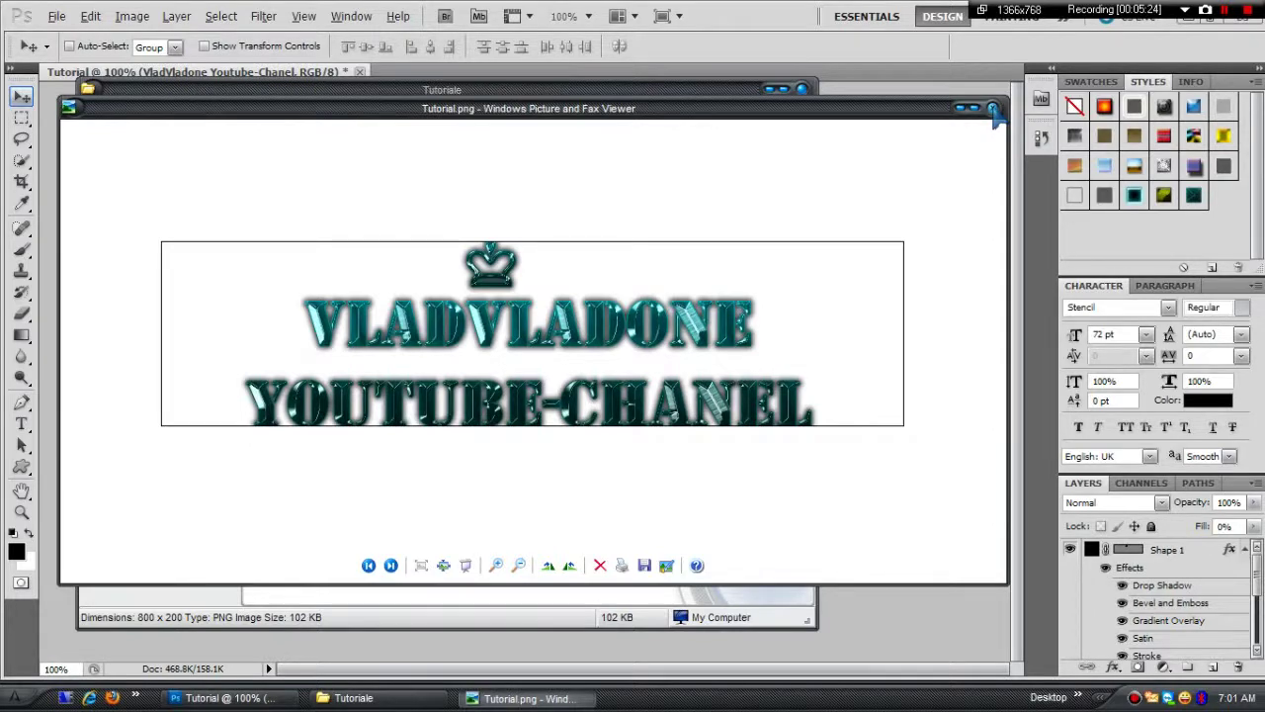
Step: Replace the picture viewer by opening Tutorial.png in Mozilla Firefox
click(994, 111)
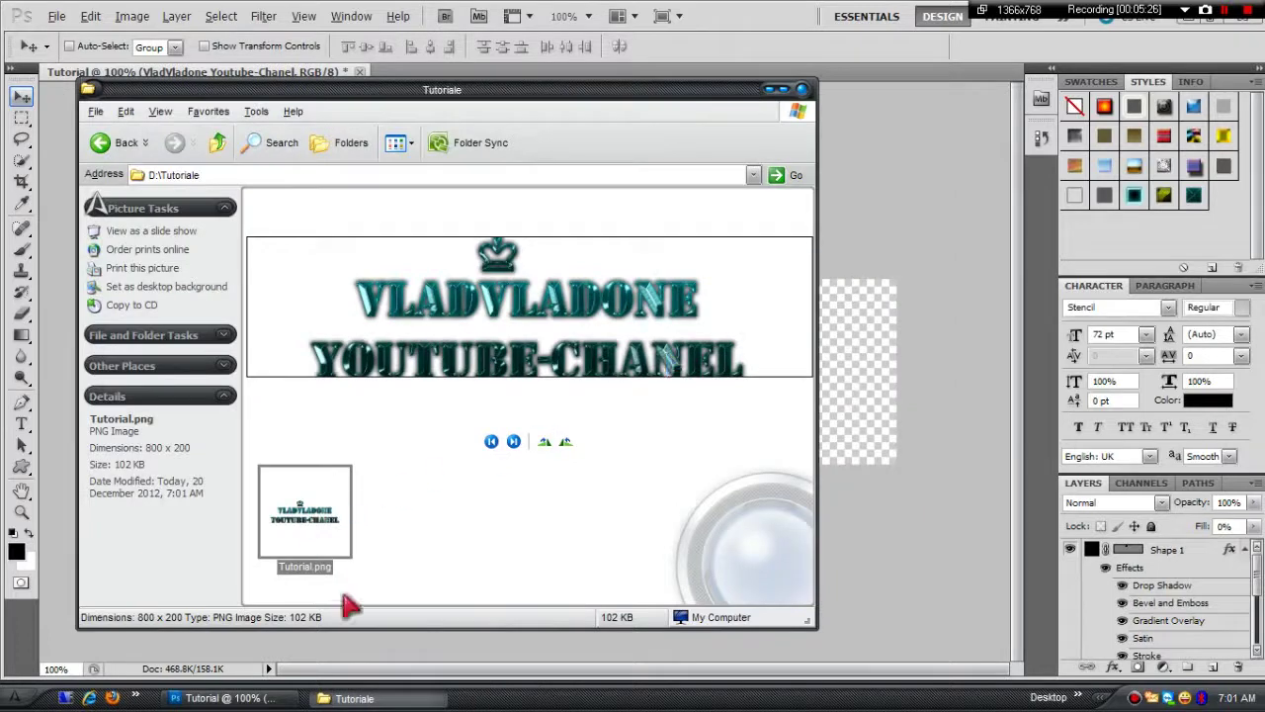
right_click(314, 539)
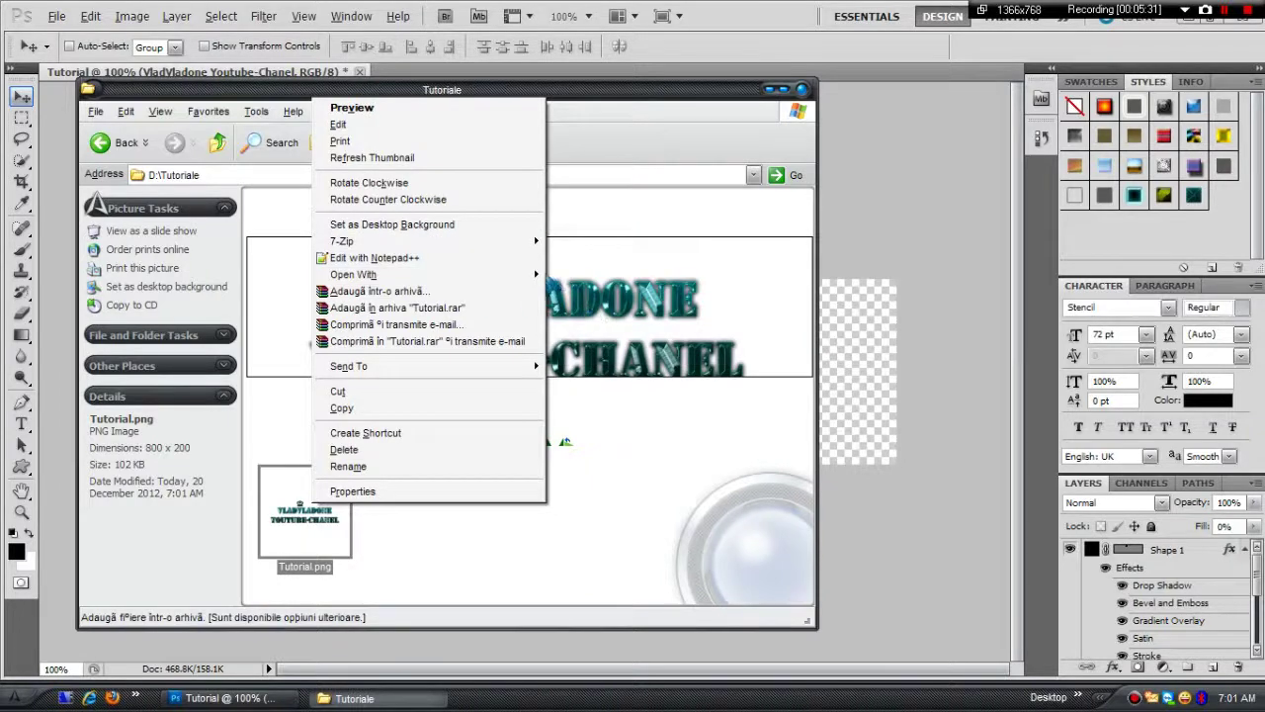
mouse_move(353, 274)
click(587, 313)
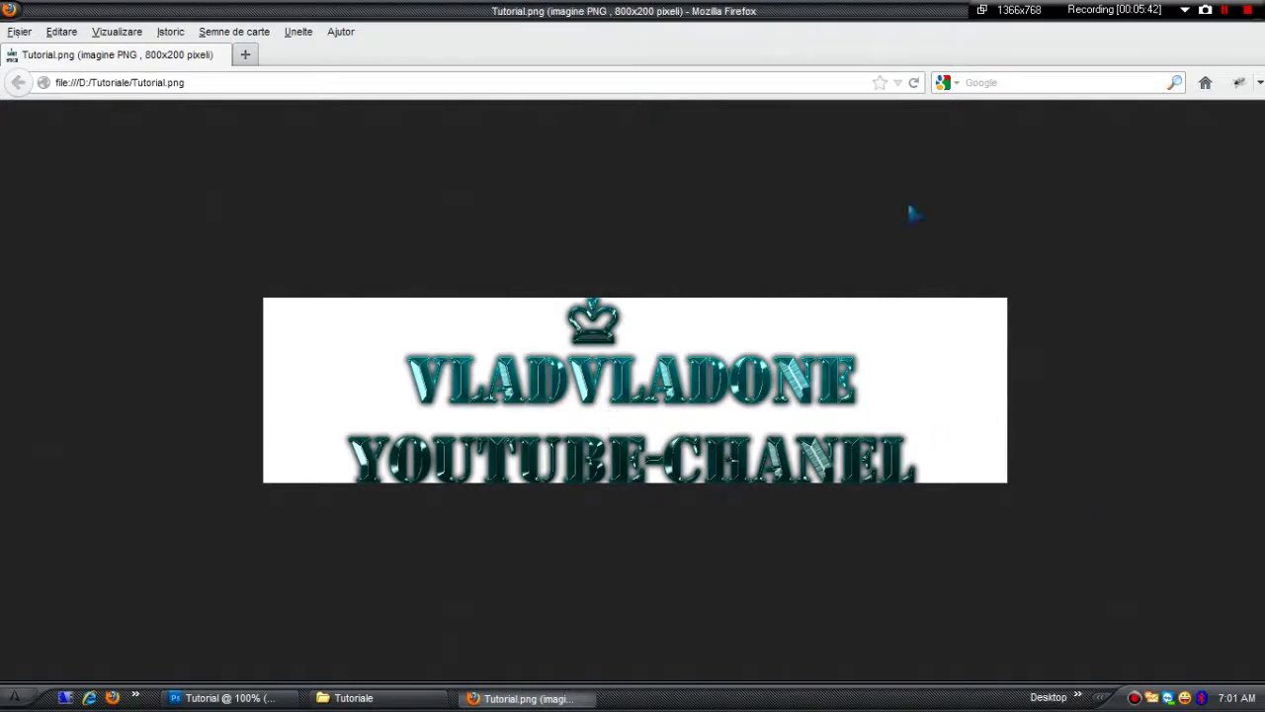
Step: Restore the Firefox window from maximised and reposition it left and slightly down over Photoshop
double_click(859, 22)
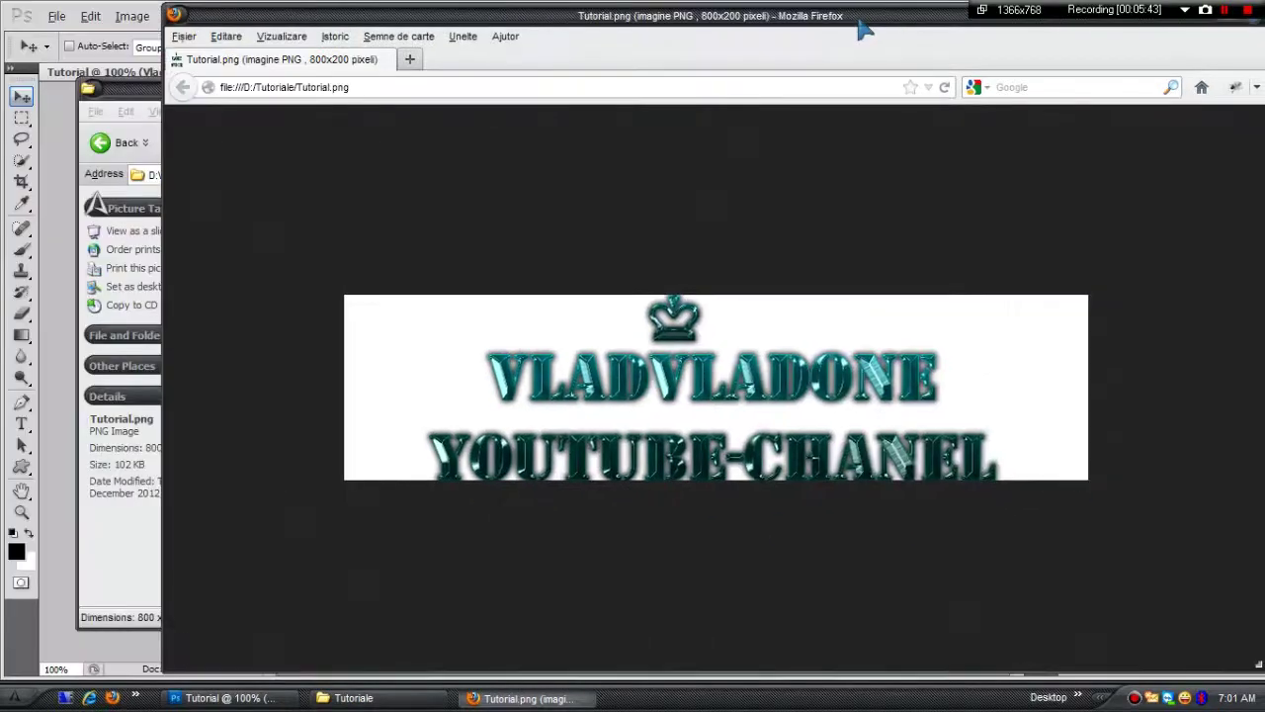
drag(859, 30, 718, 29)
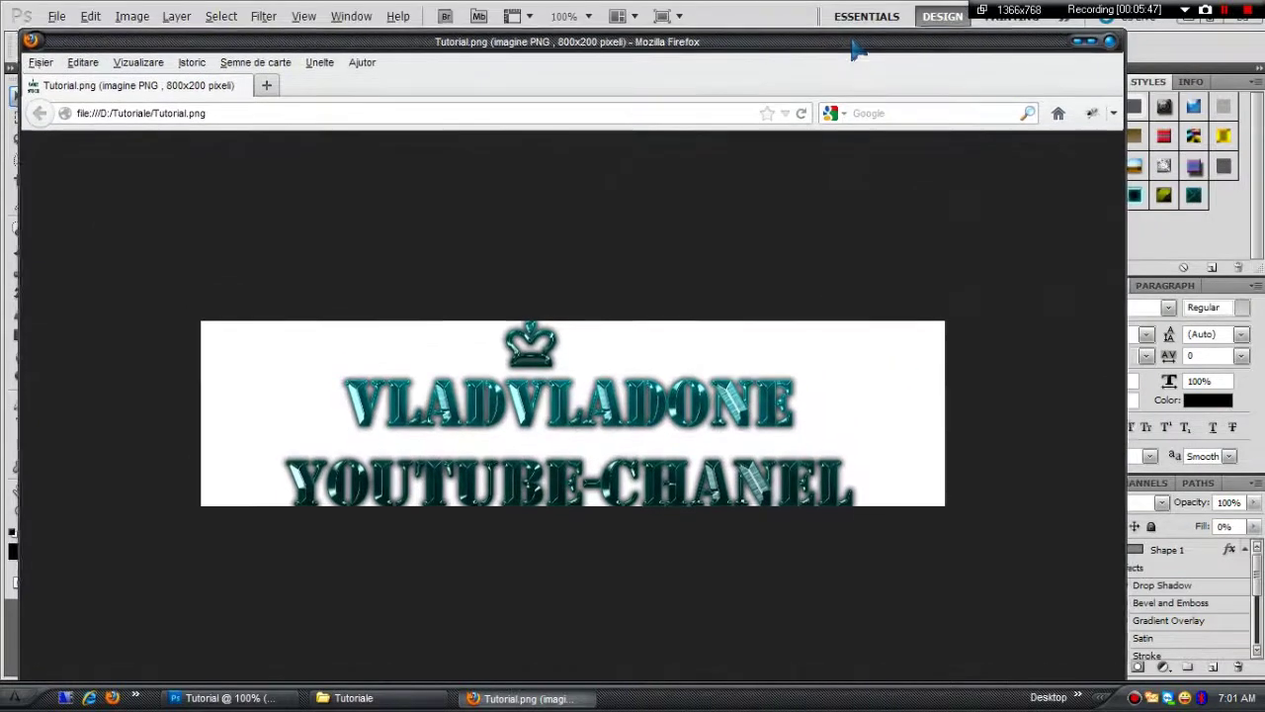
drag(859, 22, 856, 81)
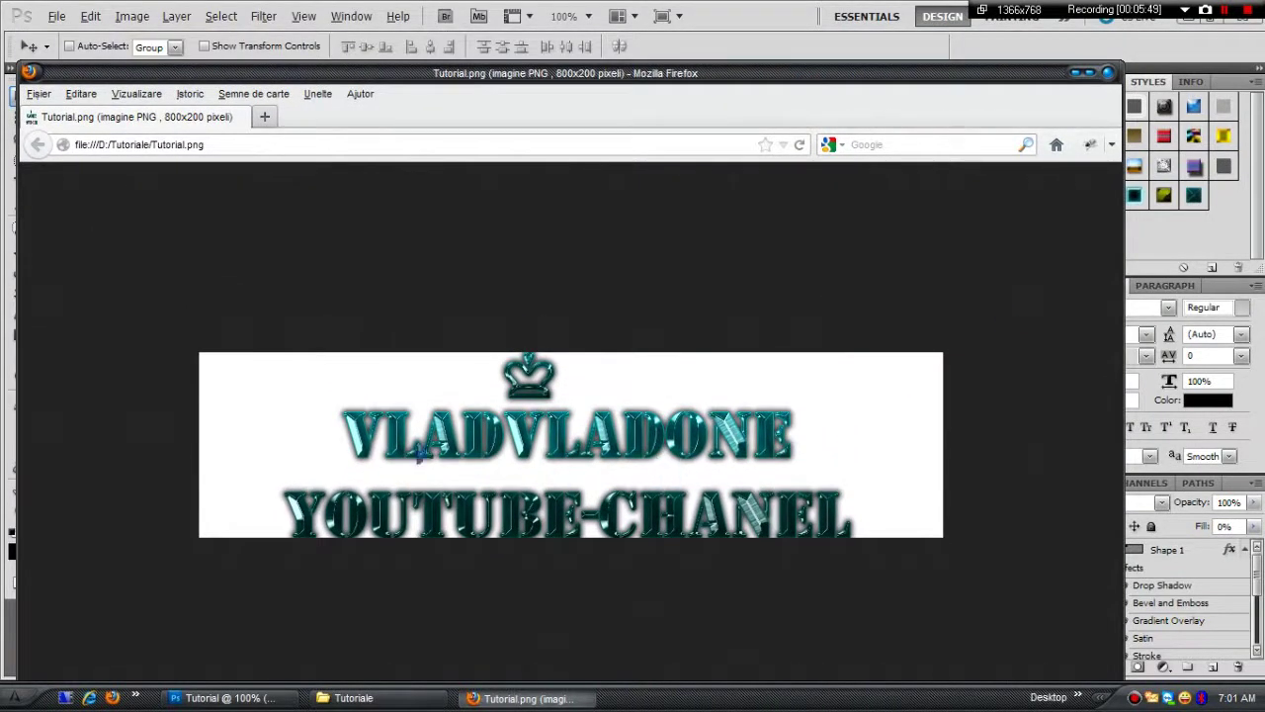